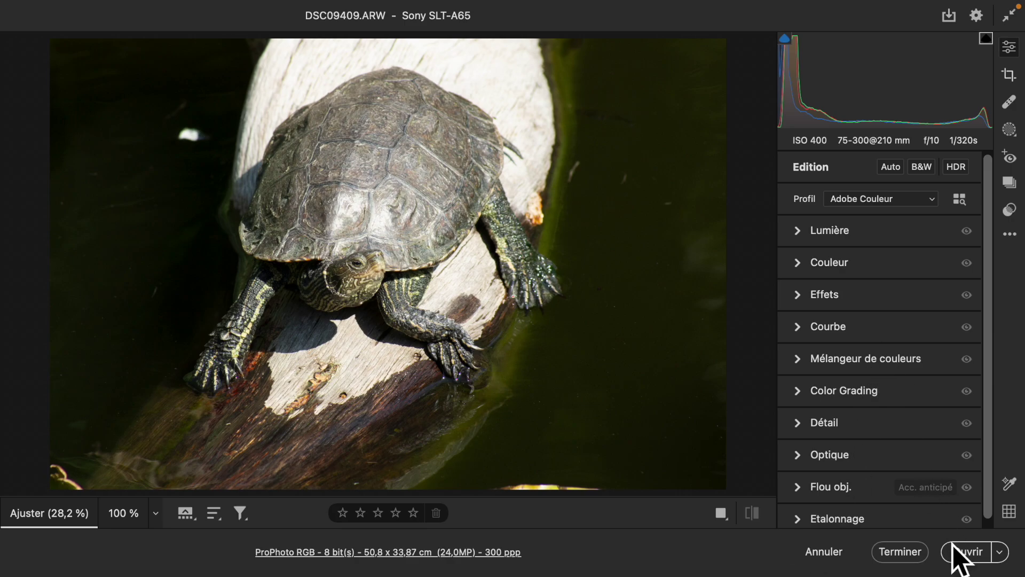
Step: Open the unedited turtle photo as a Photoshop document, and reopen the recent file DSC09409.ARW in Camera Raw
left_click(971, 560)
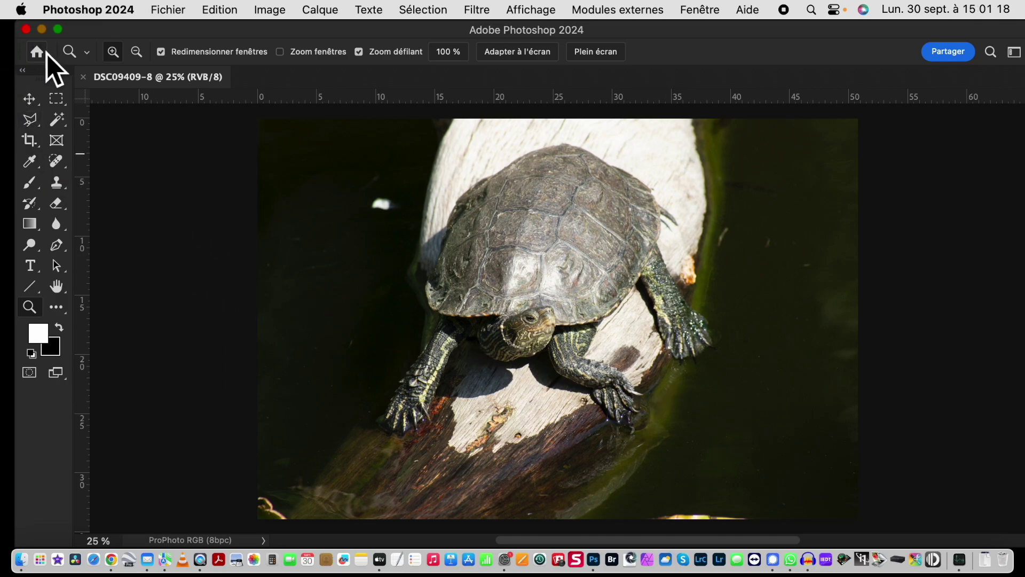
left_click(37, 52)
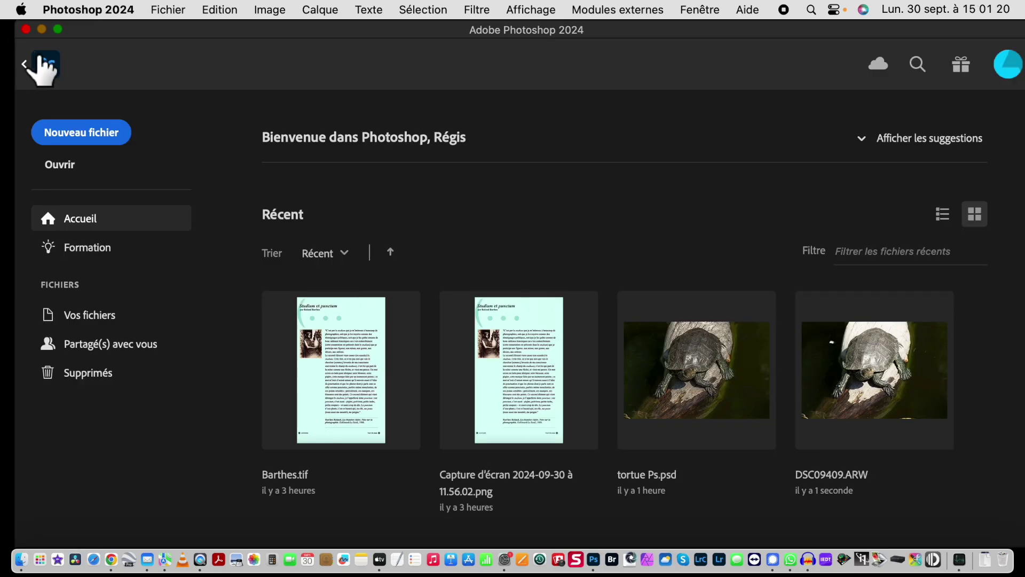
left_click(884, 368)
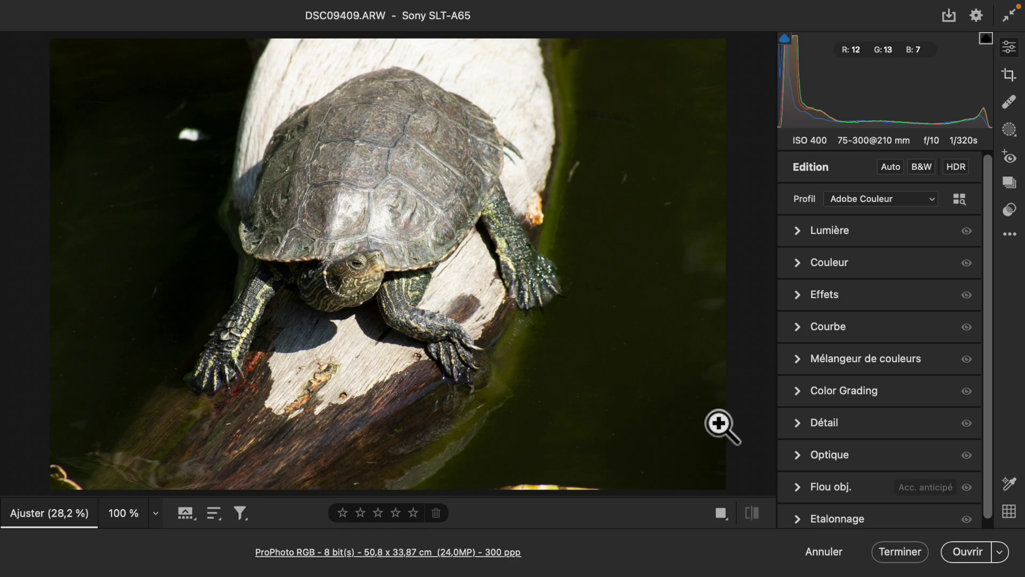
Step: Darken the bright turtle shell by setting Exposition to -0,75 and Tons clairs to -100
left_click(806, 240)
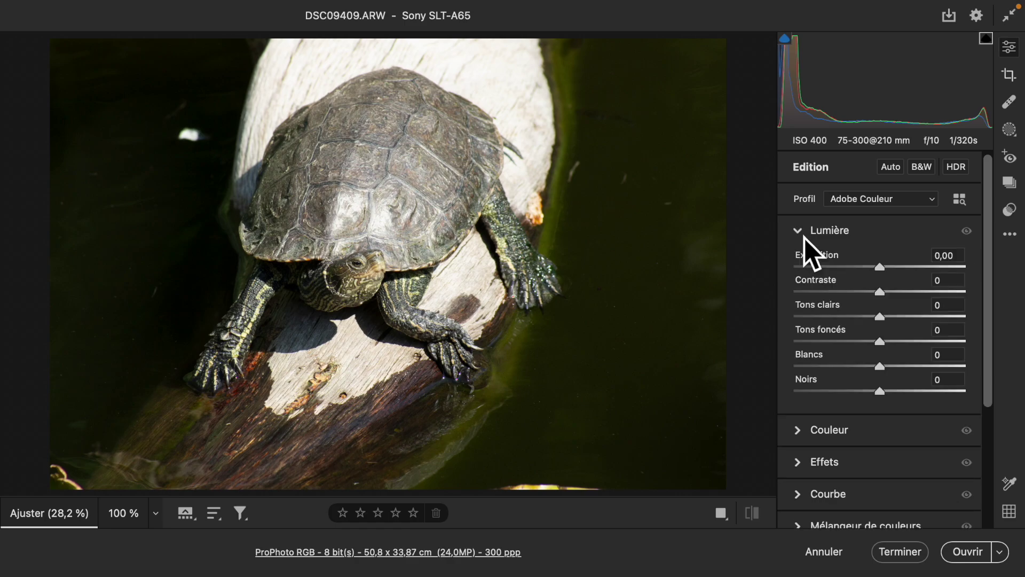
left_click(356, 220)
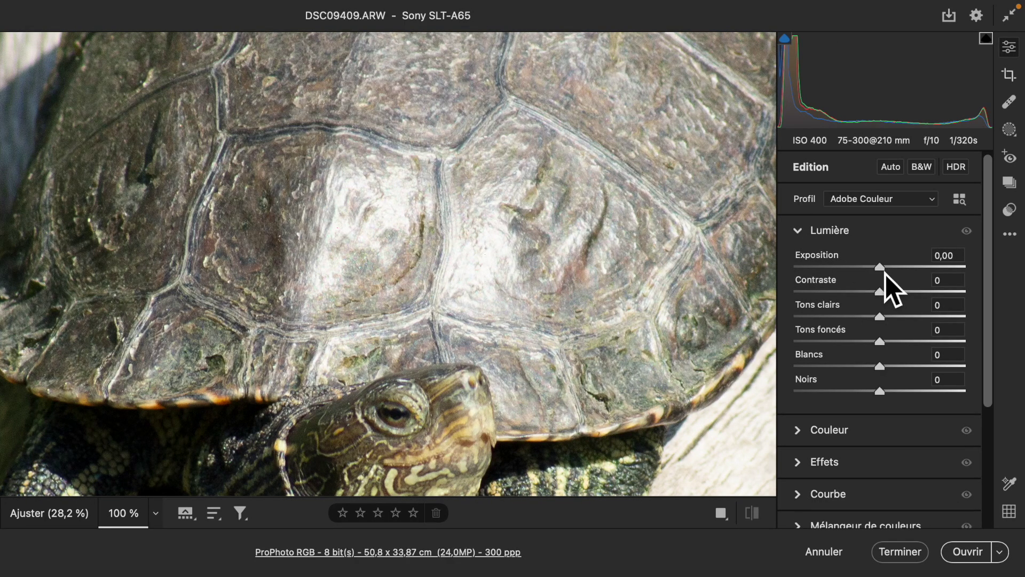
mouse_move(885, 273)
left_mouse_down()
mouse_move(859, 274)
mouse_move(884, 273)
left_mouse_up()
left_click_drag(881, 318, 884, 365)
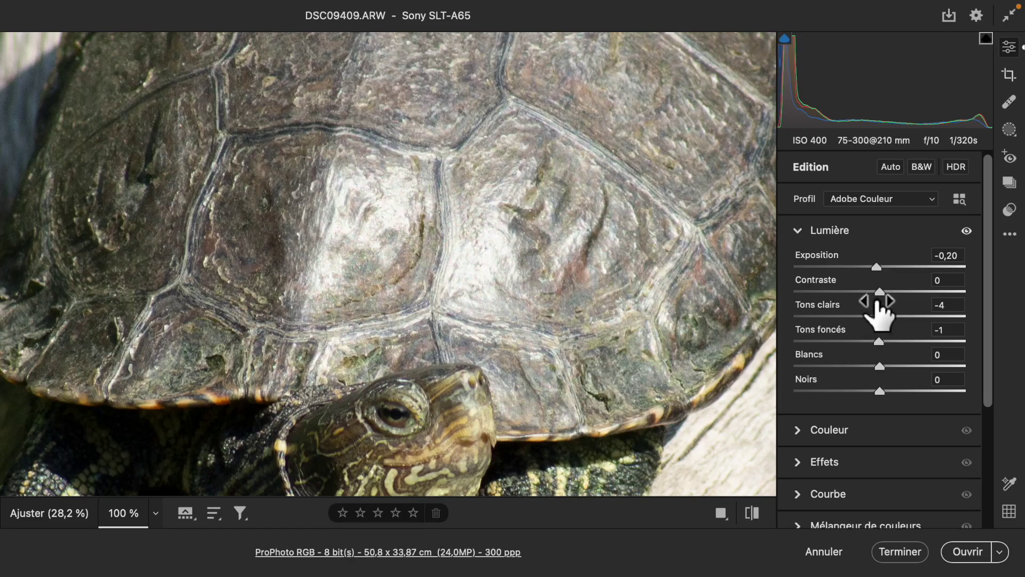
left_click_drag(883, 323, 796, 336)
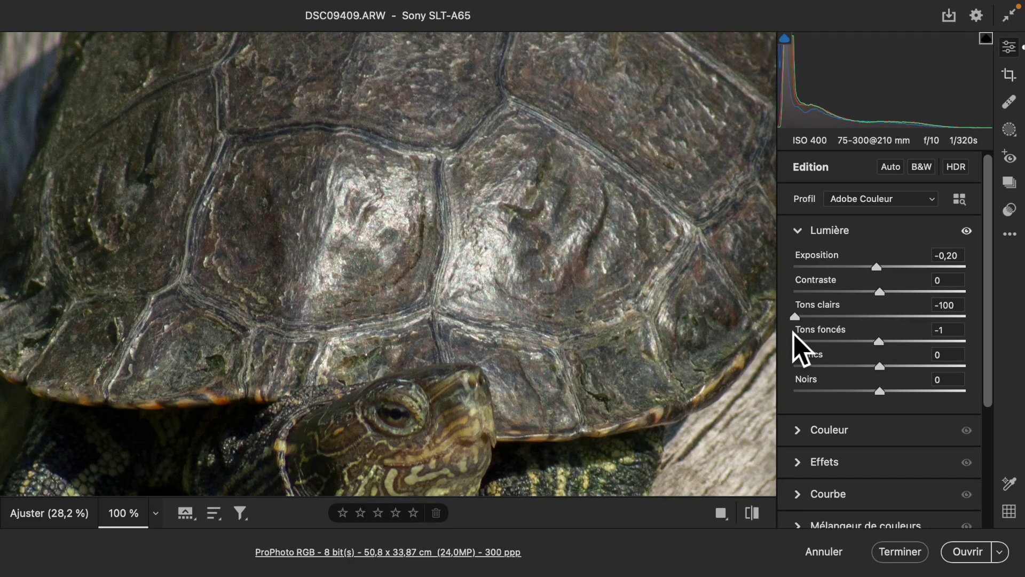
left_click_drag(876, 274, 869, 271)
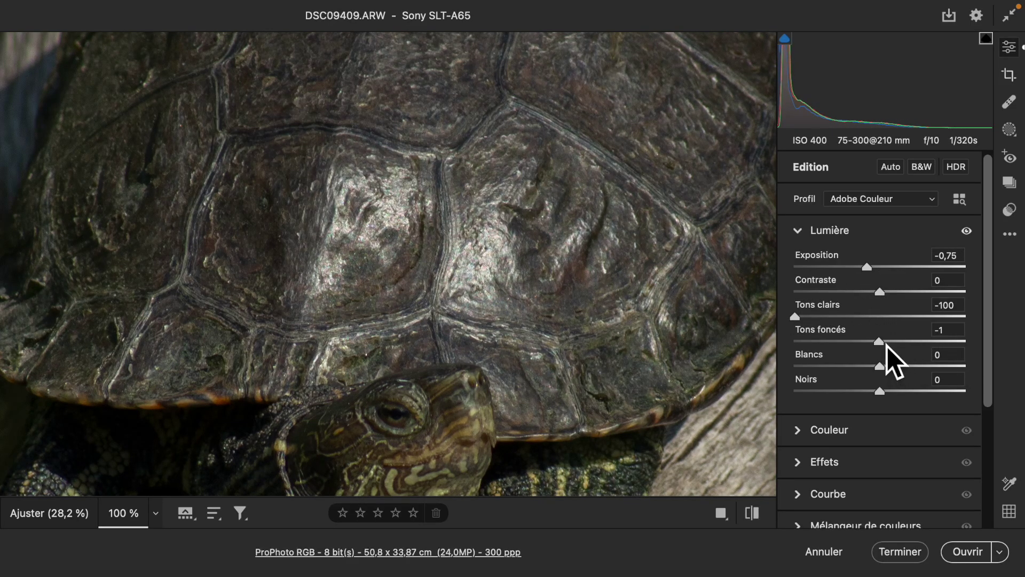
Step: Brighten the shadows around the turtle's head and legs by setting Tons foncés to +82
left_click_drag(412, 373, 524, 205)
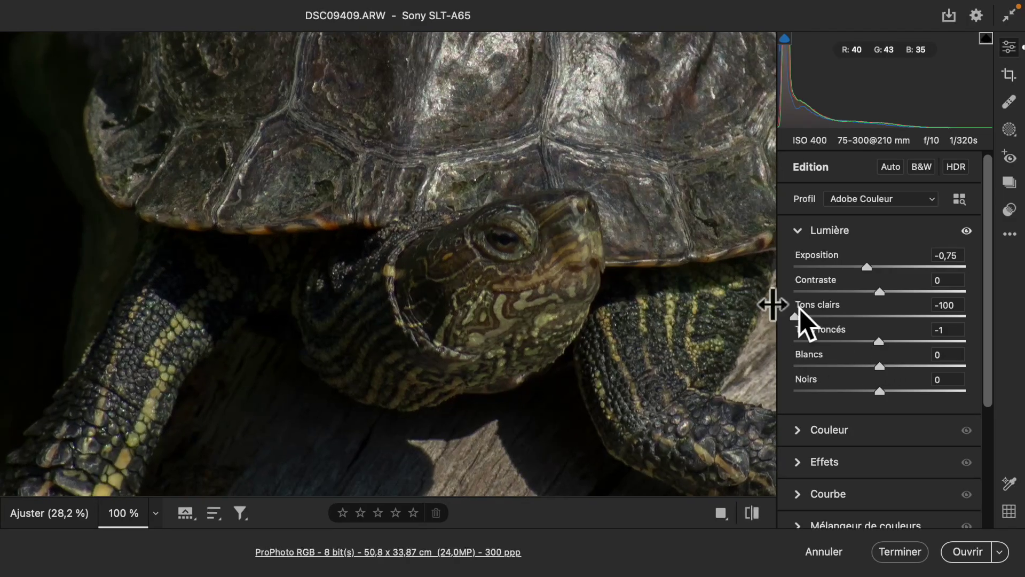
left_click_drag(884, 348, 947, 351)
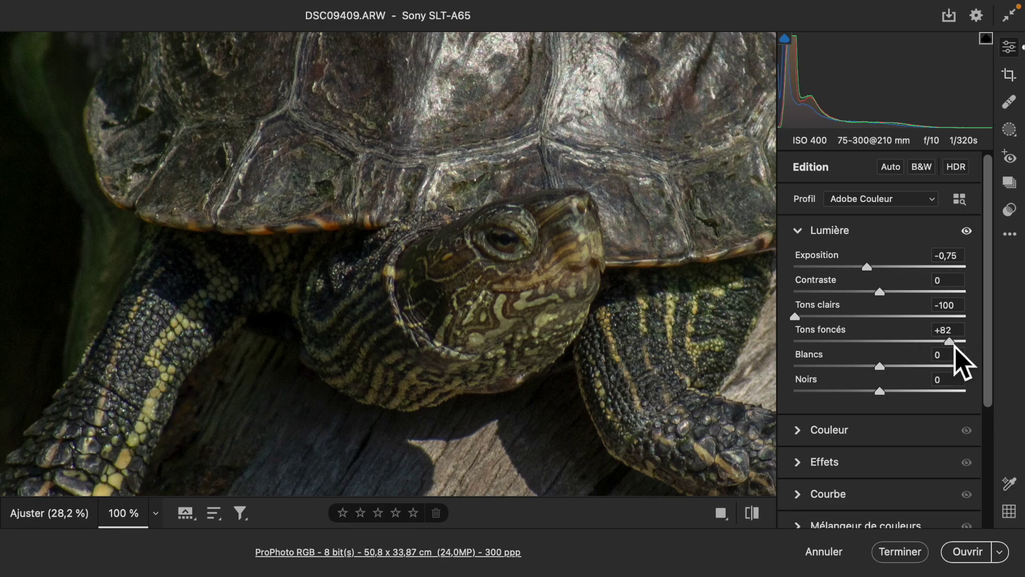
left_click(549, 355)
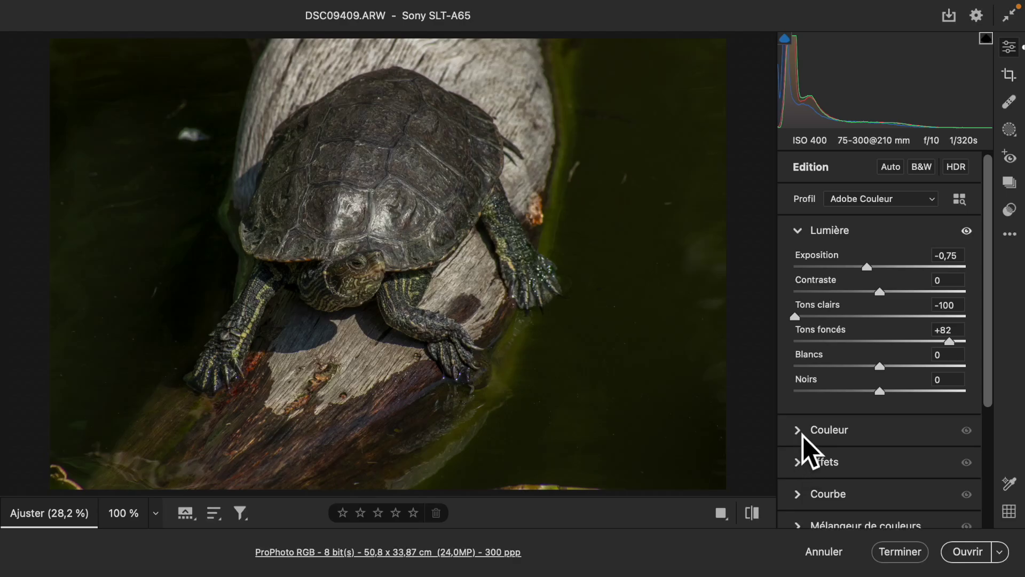
Step: On the point curve, move the white point to input 215, output 255, and add a midtone point at input 122, output 155
left_click(805, 495)
left_click(378, 229)
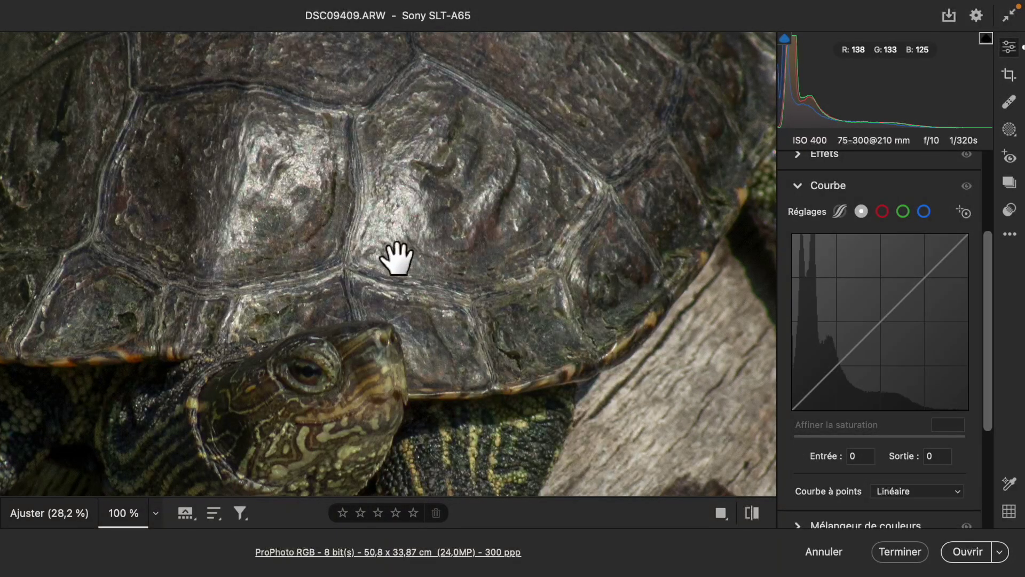
left_click_drag(965, 237, 940, 233)
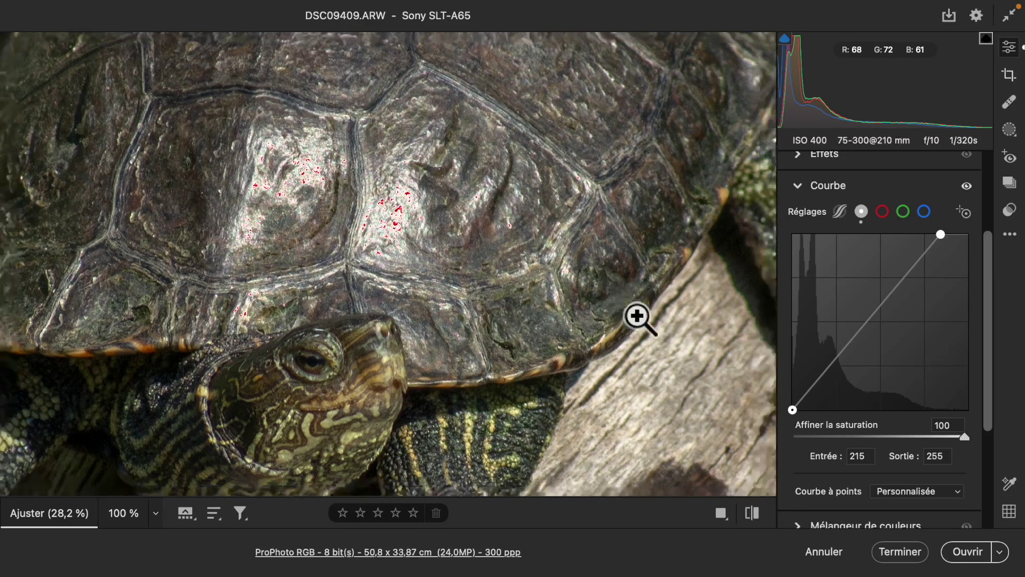
left_click(640, 316)
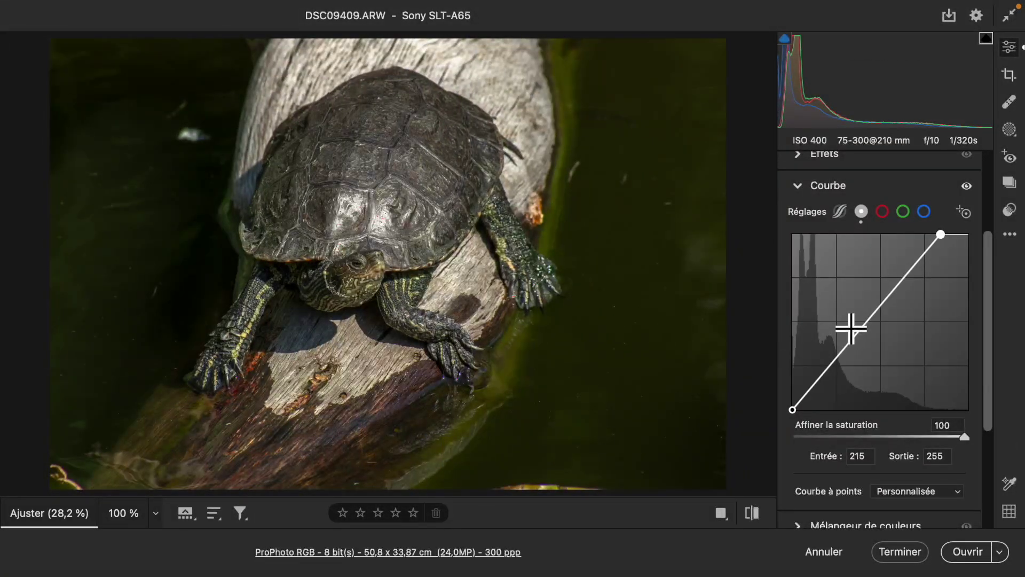
left_click_drag(876, 311, 877, 303)
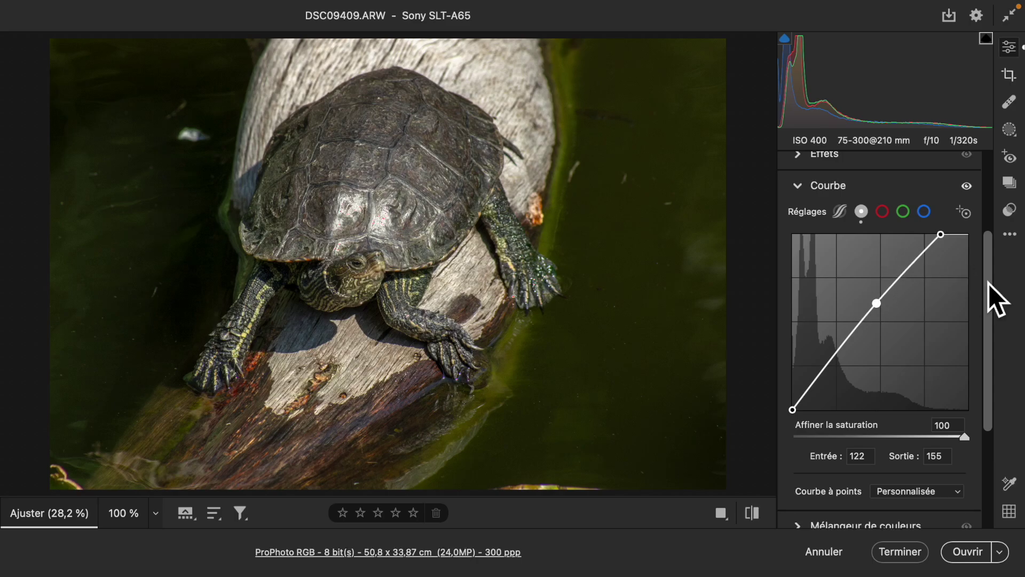
Step: Set Correction du voile to +42 and open the developed raw photo as a Photoshop document
left_click_drag(989, 291, 988, 206)
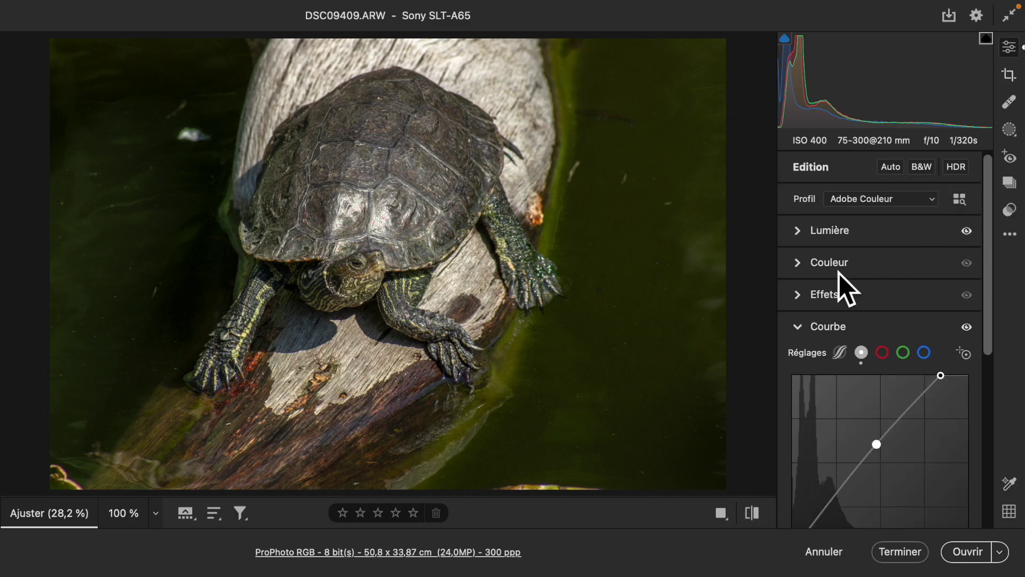
left_click(807, 301)
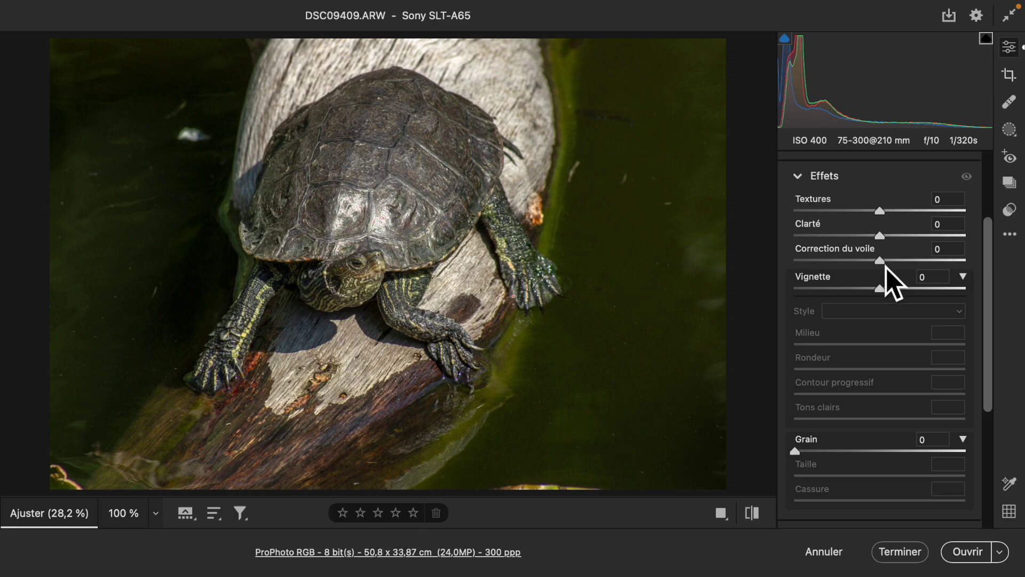
left_click_drag(888, 265, 917, 266)
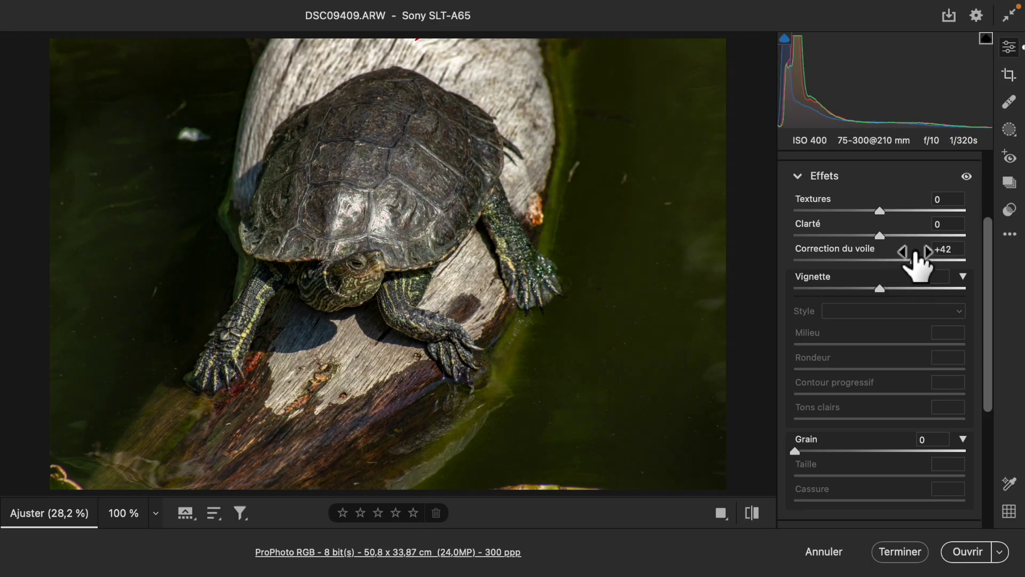
left_click(970, 553)
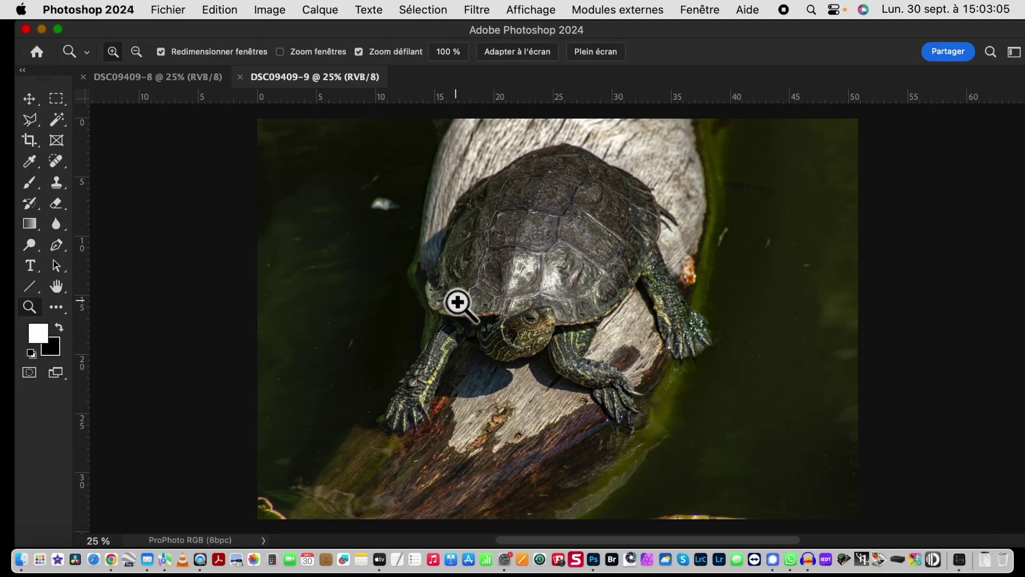
Step: Open the Camera Raw filter on document DSC09409-9 and set Tons clairs to -75 to recover the shell reflections
left_click(541, 279)
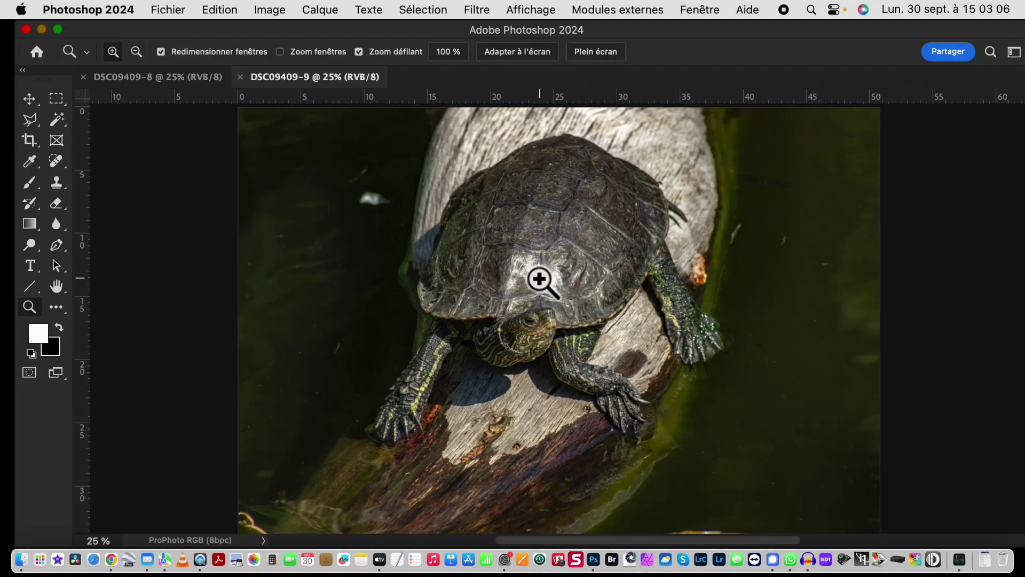
left_click(521, 288)
left_click(519, 292)
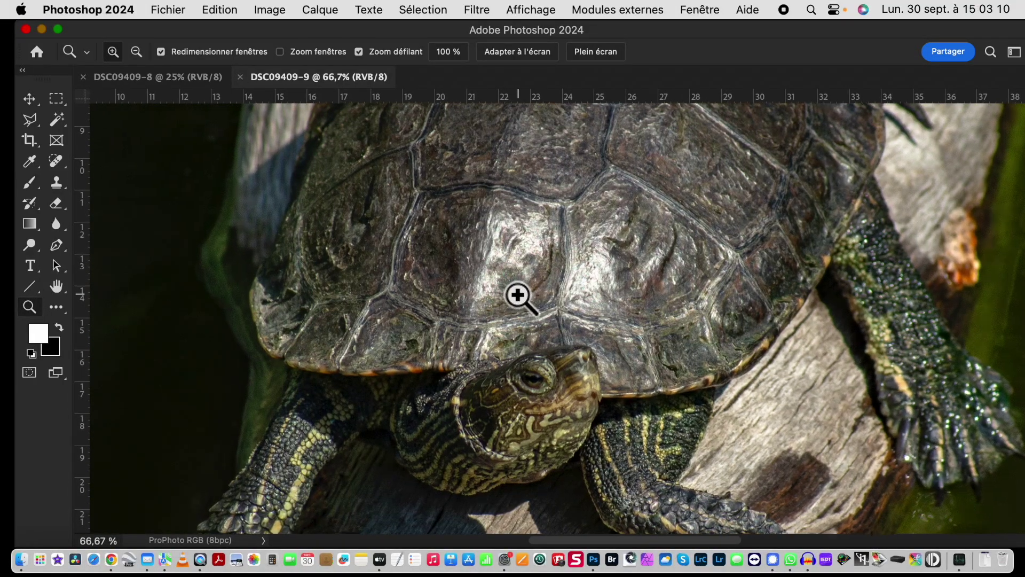
left_click(516, 295)
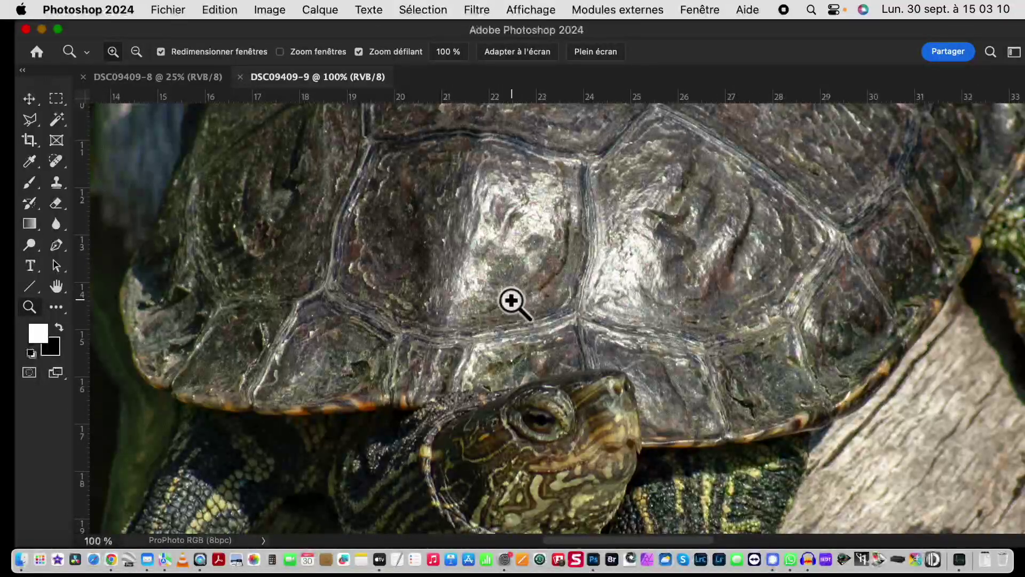
left_click_drag(612, 265, 513, 232)
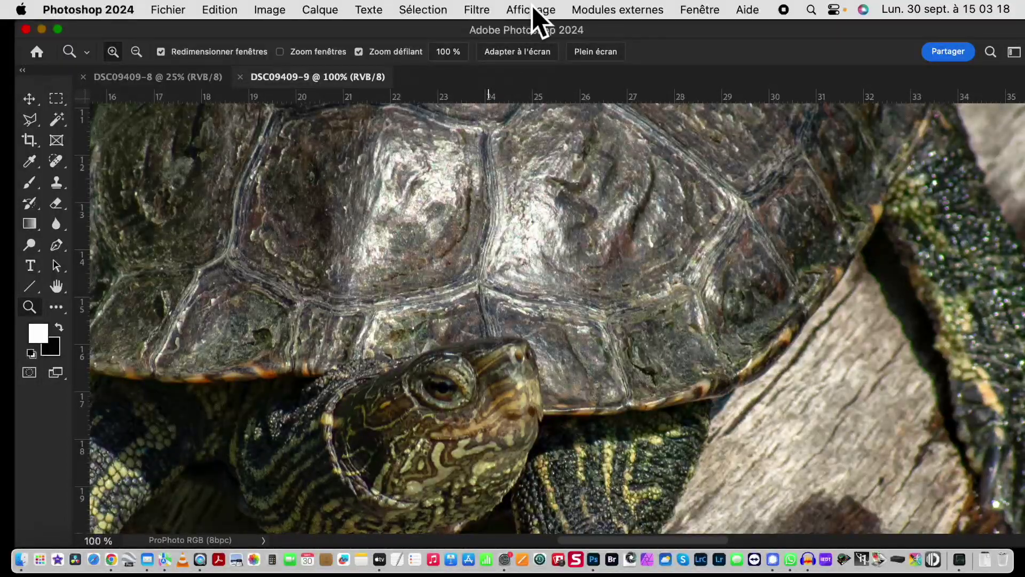
left_click(477, 11)
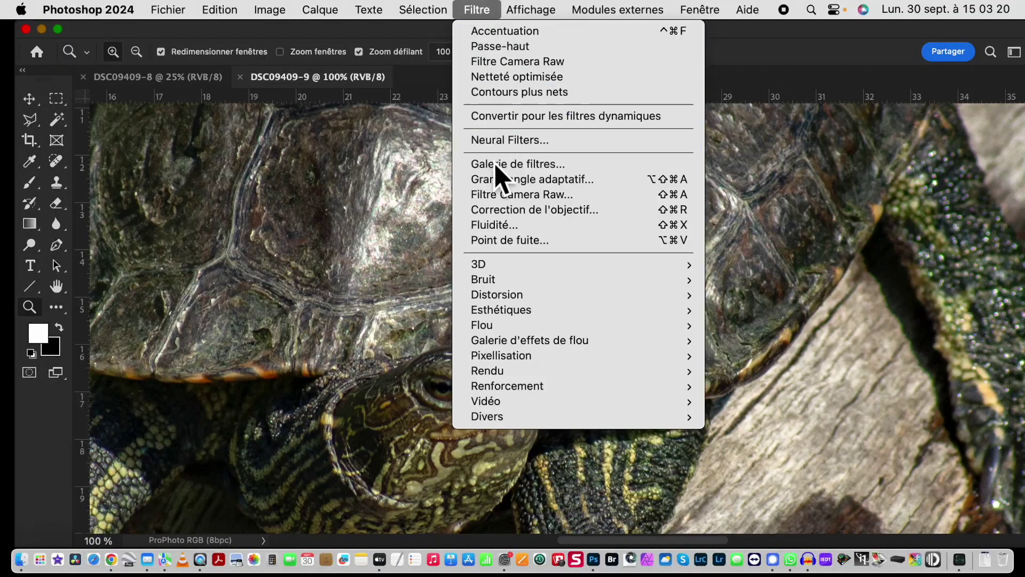
left_click(502, 211)
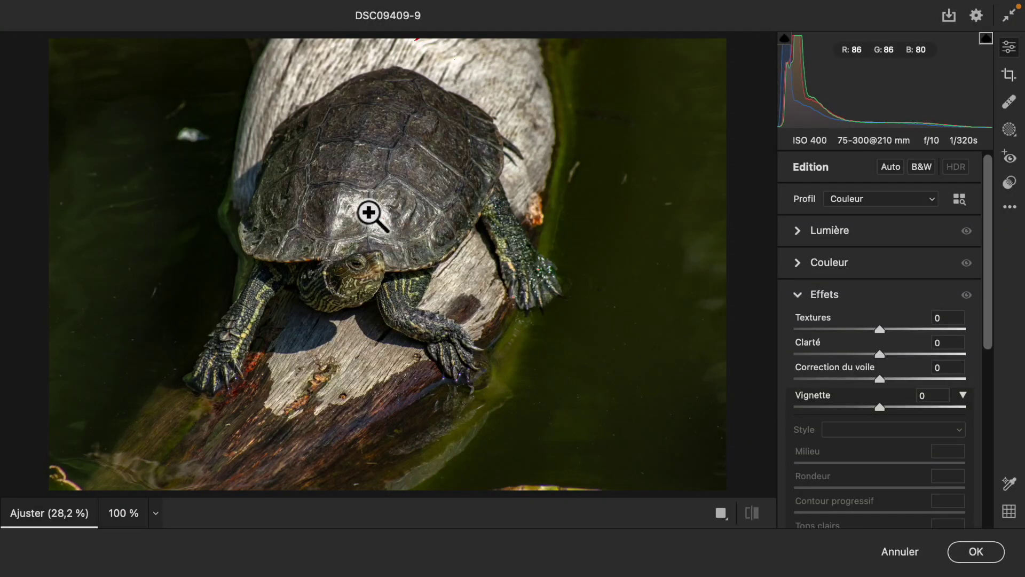
left_click(369, 213)
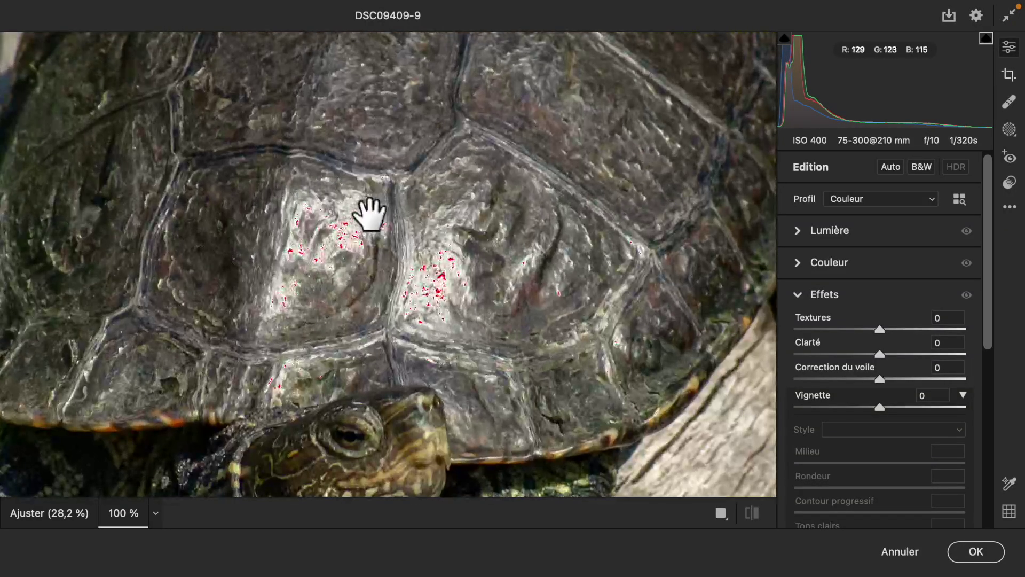
left_click(810, 235)
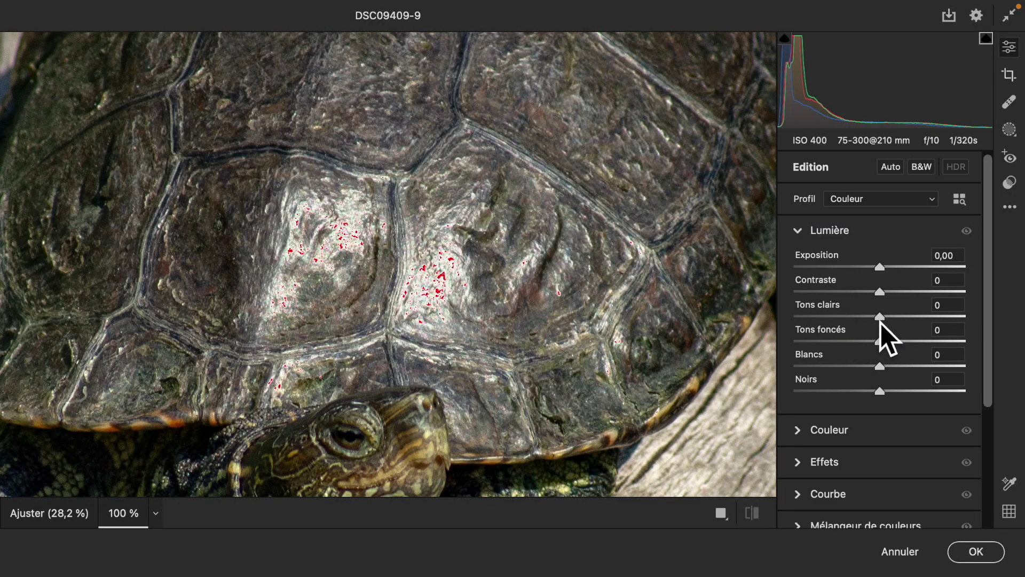
left_click_drag(882, 319, 818, 331)
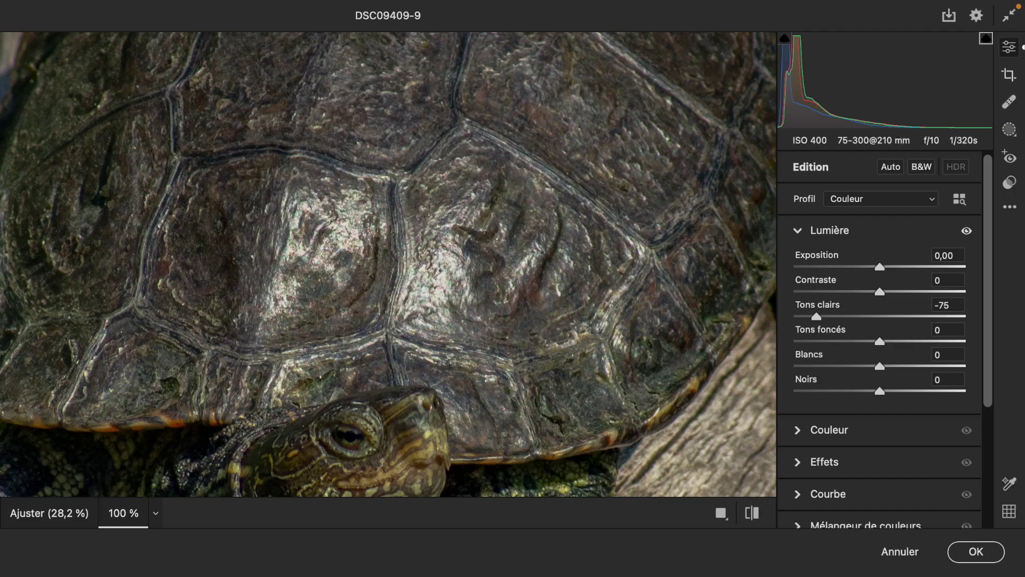
Step: On the filter's point curve, set the white point to about input 217, output 255, and add a midtone point at input 104, output 128
left_click_drag(1000, 375, 991, 455)
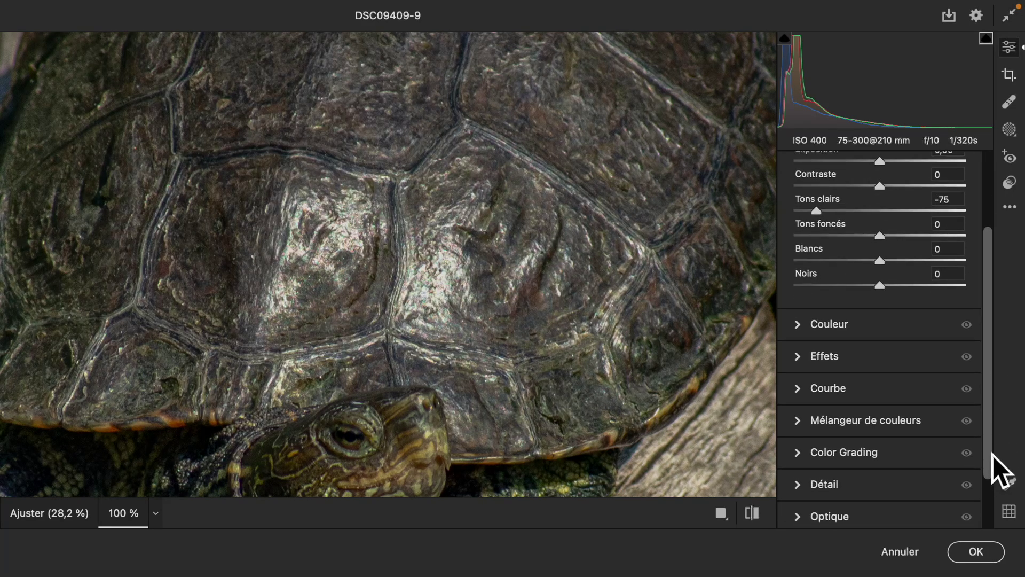
left_click(803, 395)
left_click_drag(968, 233, 942, 234)
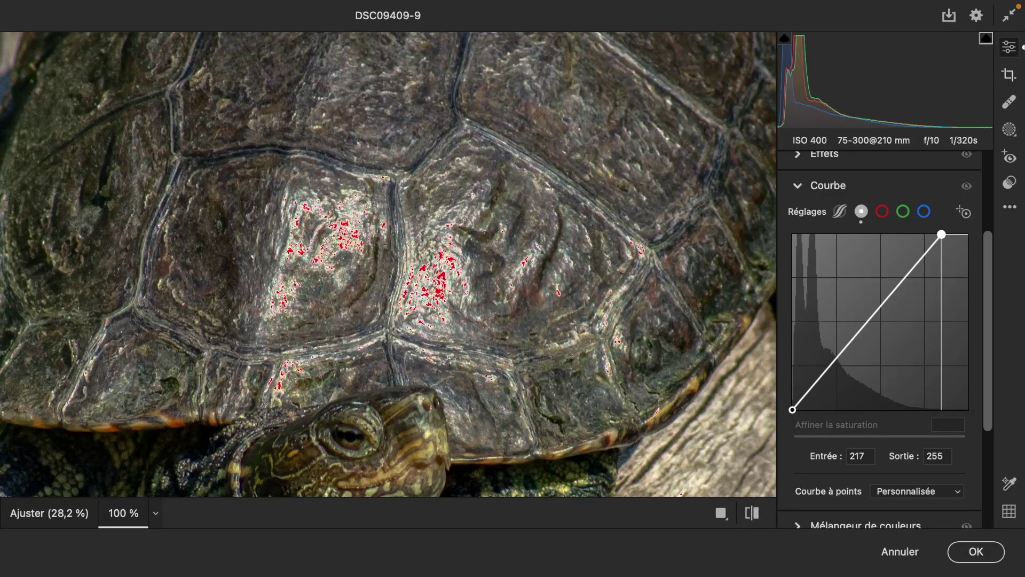
left_click(867, 321)
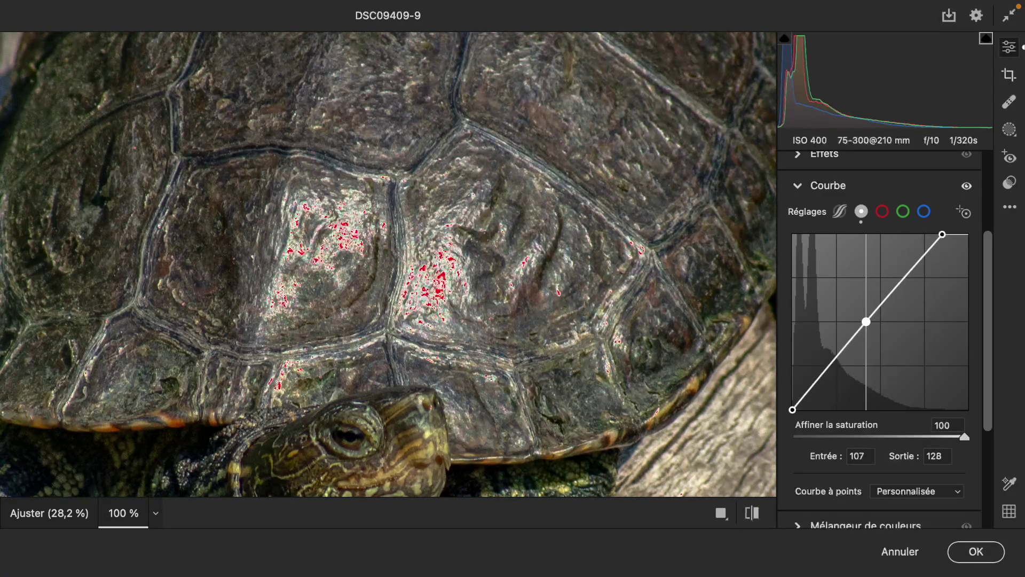
left_click_drag(866, 321, 864, 322)
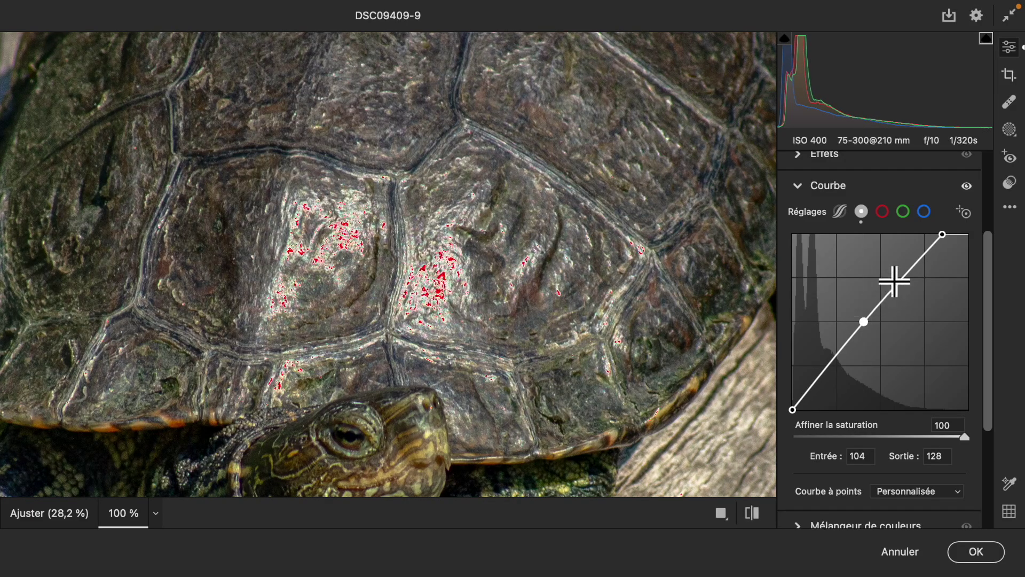
Step: Add a shadow point to the curve at input 48, output 50, and compare the image before and after the filter
left_click(757, 517)
left_click(757, 517)
left_click(758, 518)
left_click(757, 518)
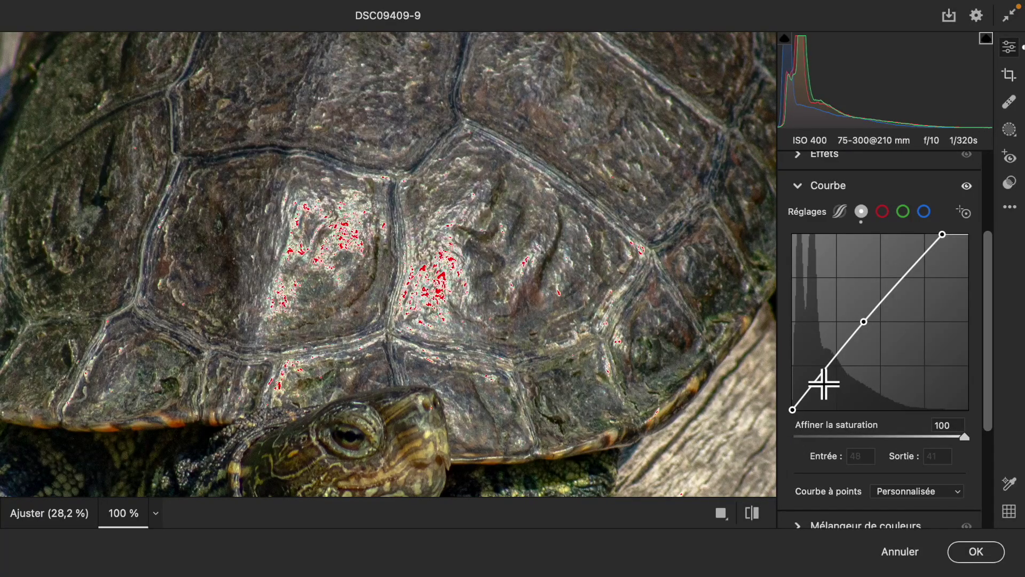
left_click_drag(825, 383, 826, 375)
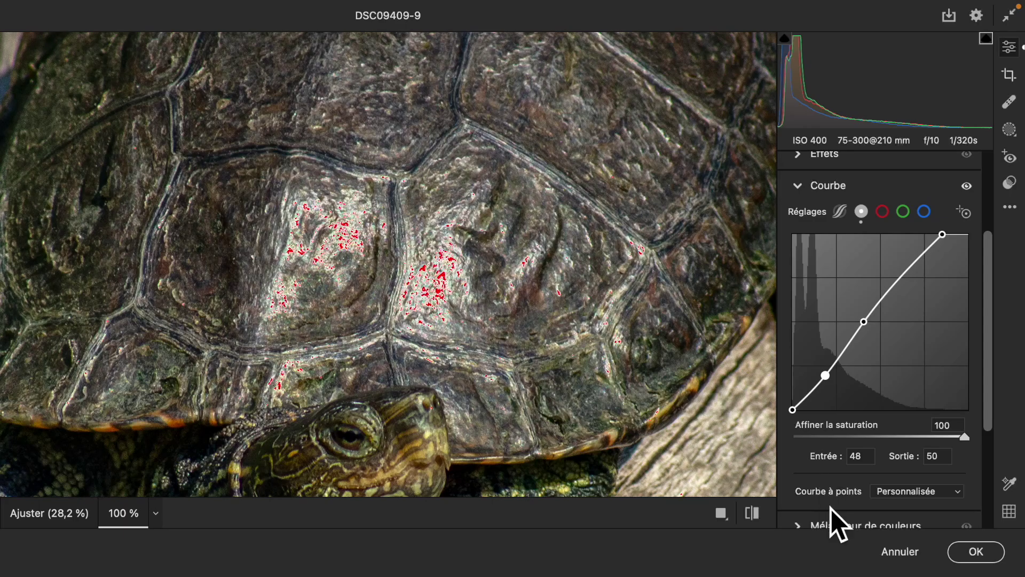
left_click(753, 513)
left_click(754, 515)
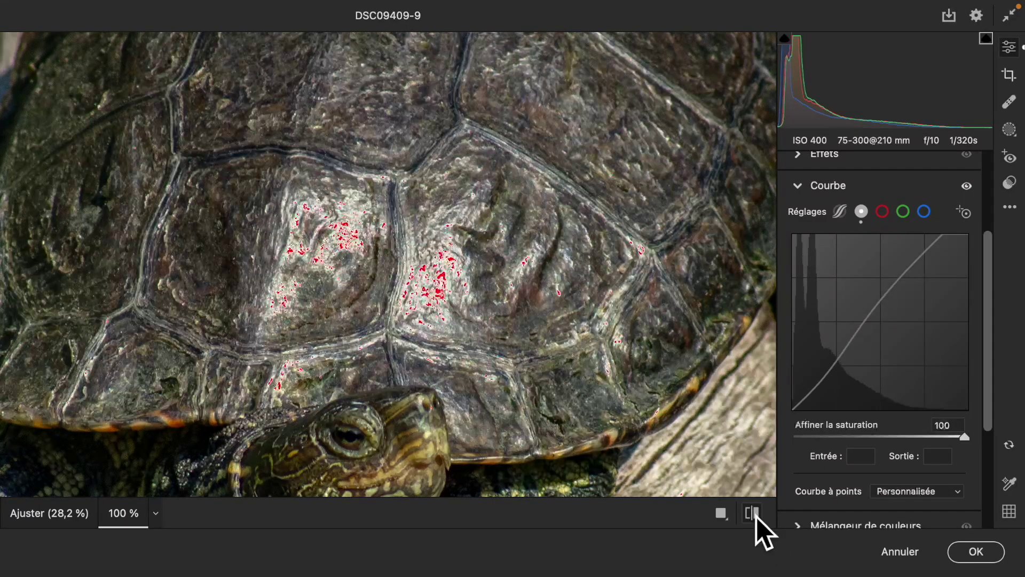
Step: Apply the Camera Raw adjustments to DSC09409-9 and compare the whole image with document DSC09409-8
left_click(977, 552)
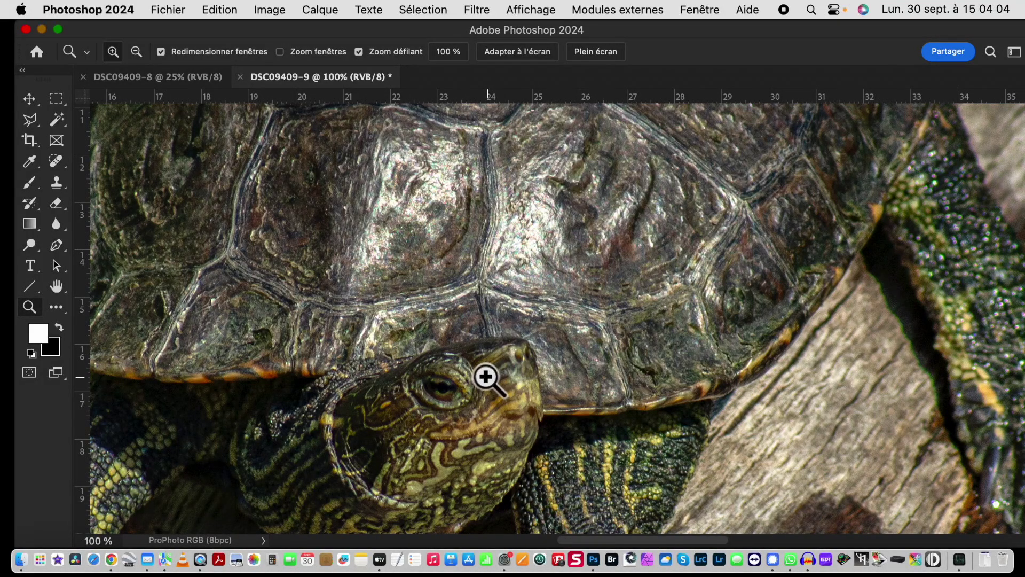
key("super+0")
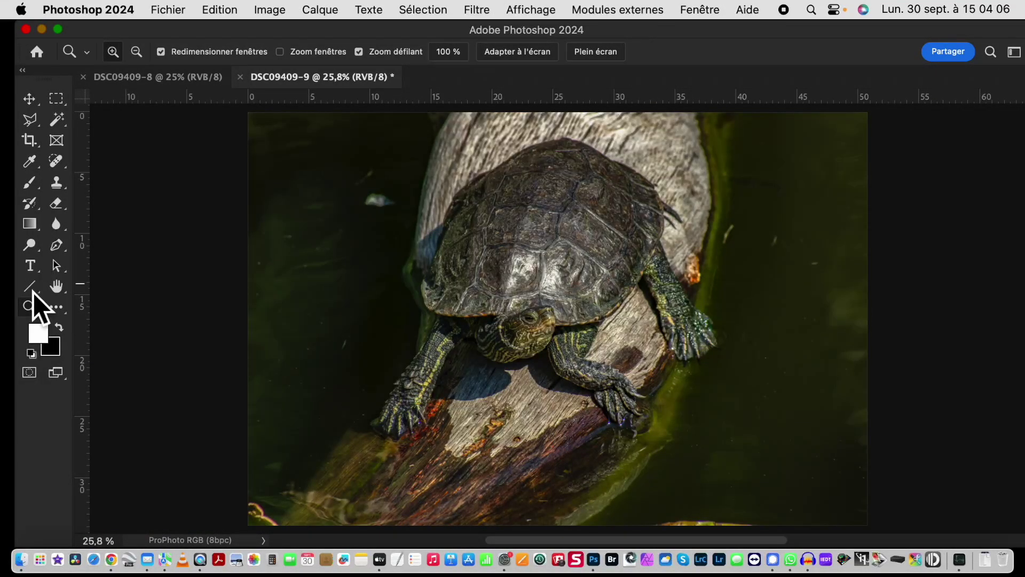
left_click(219, 78)
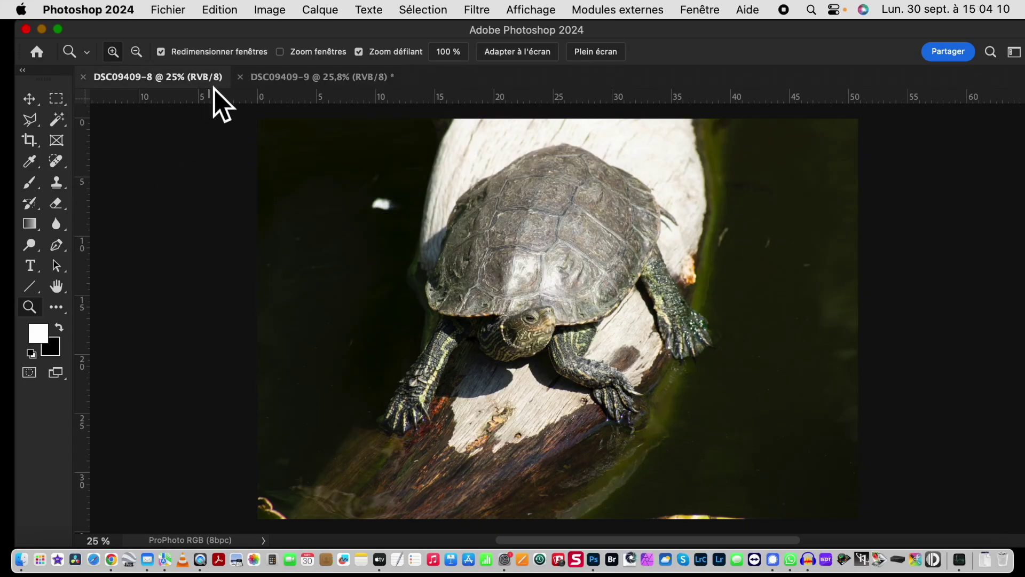
left_click(304, 84)
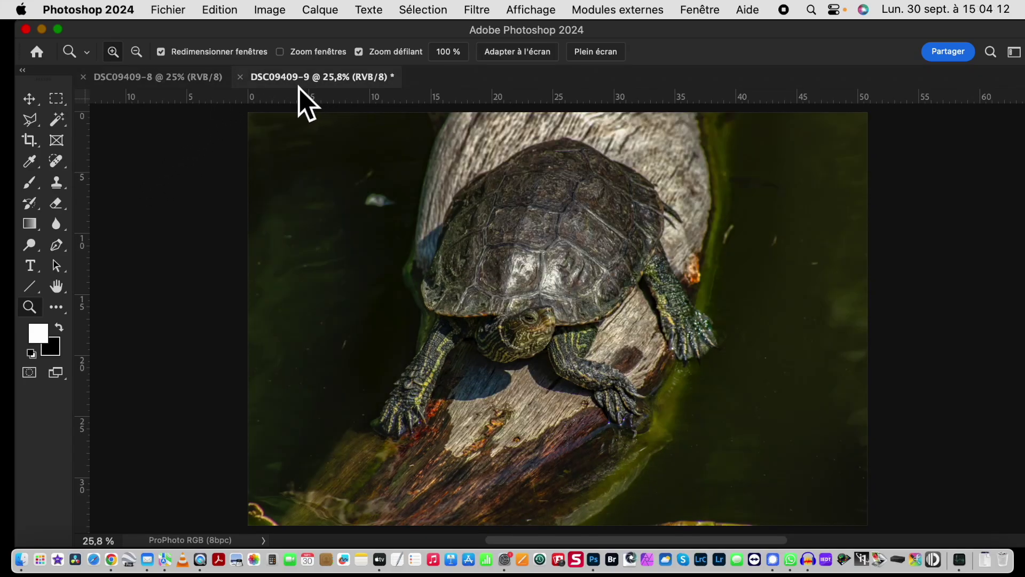
left_click(220, 80)
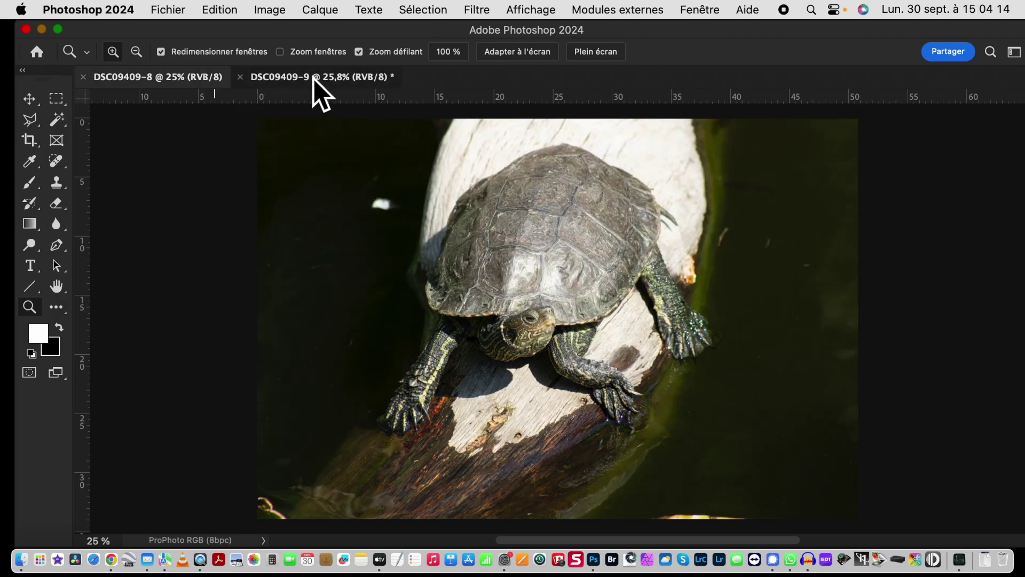
left_click(314, 79)
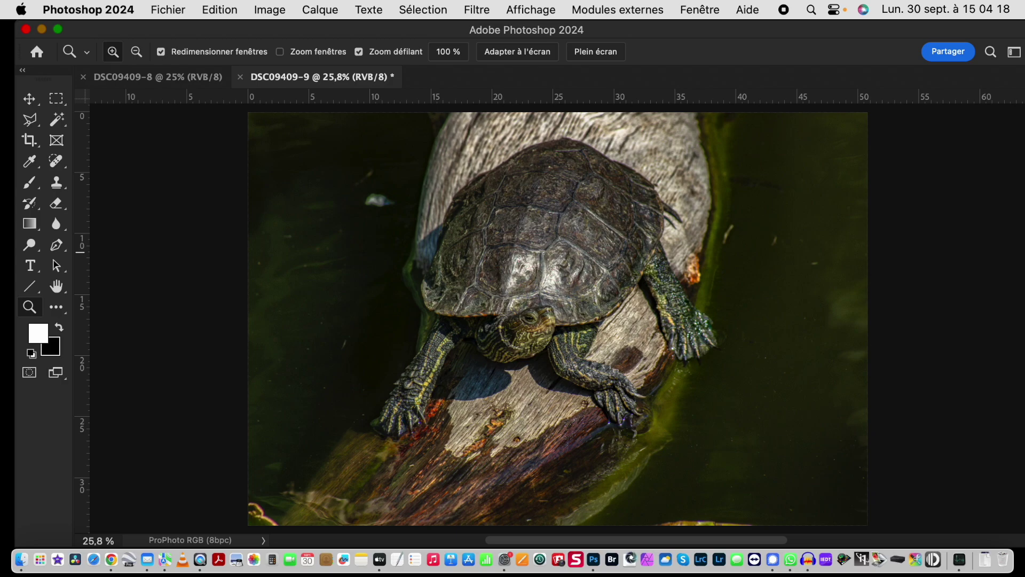
Step: Show the layers, then copy the entire DSC09409-9 image and paste it as a new layer above the background of DSC09409-8
mouse_move(29, 140)
left_click_drag(98, 136, 109, 120)
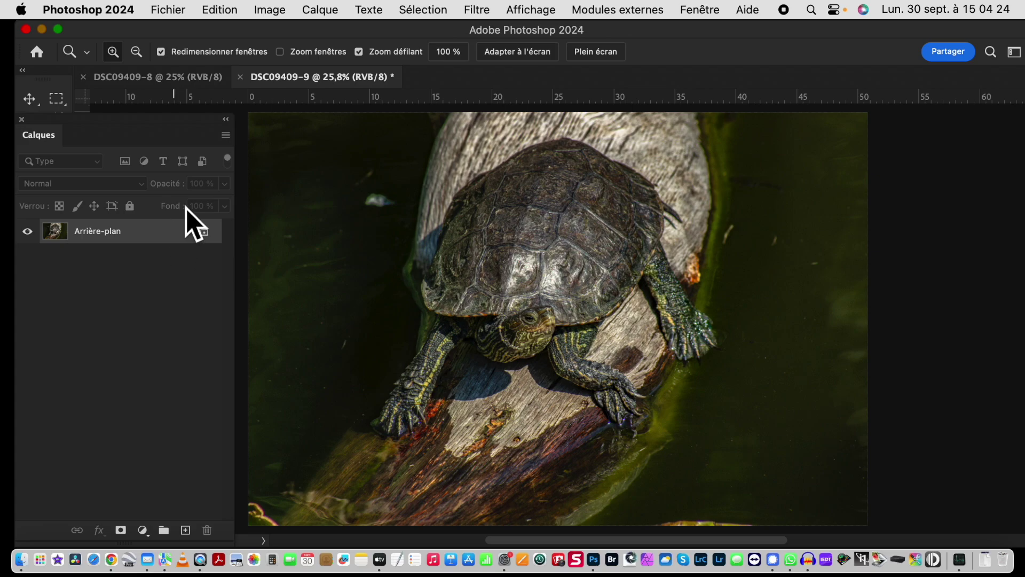
left_click(215, 76)
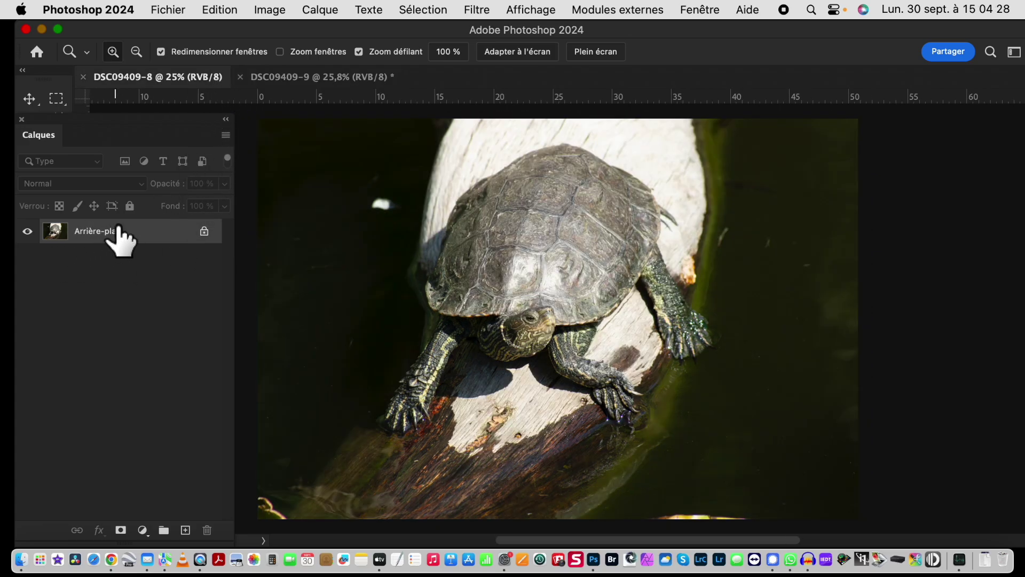
left_click(289, 78)
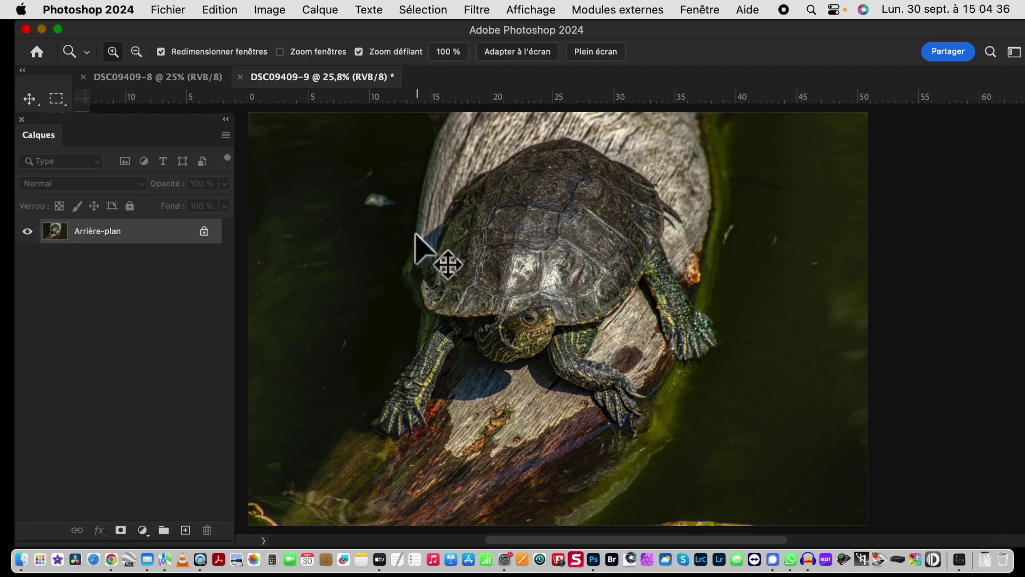
key("super+a")
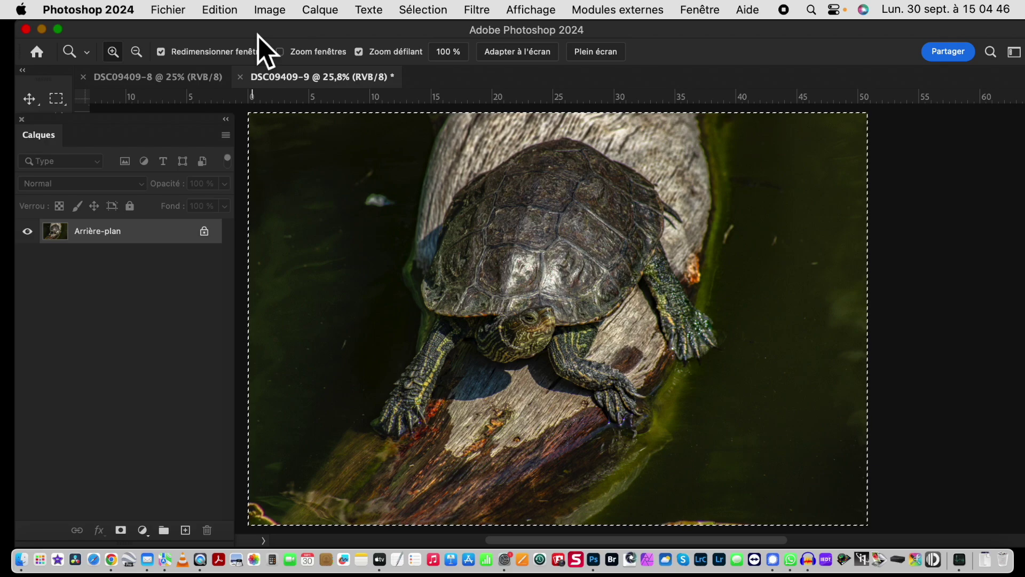
left_click(211, 80)
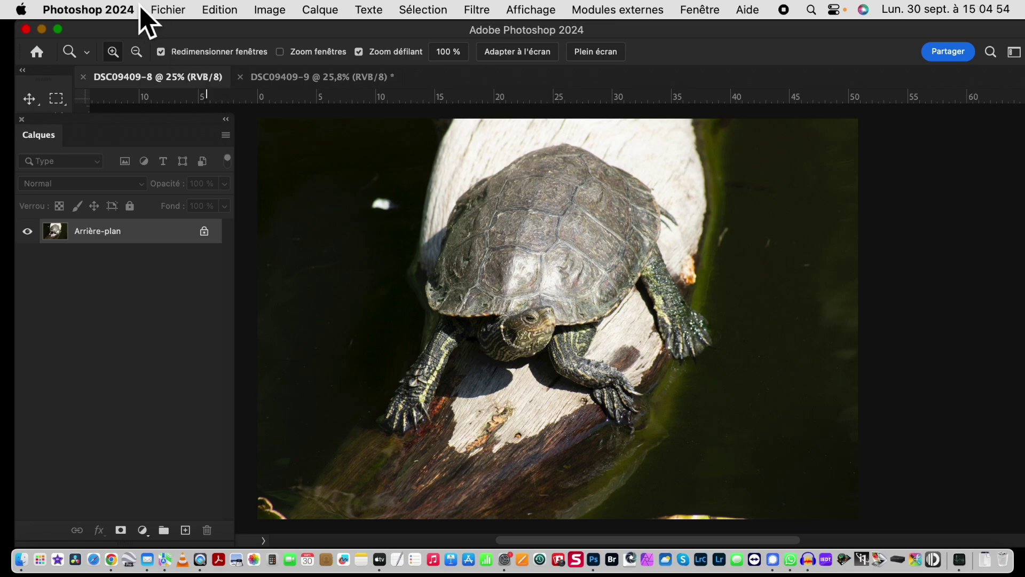
key("super+v")
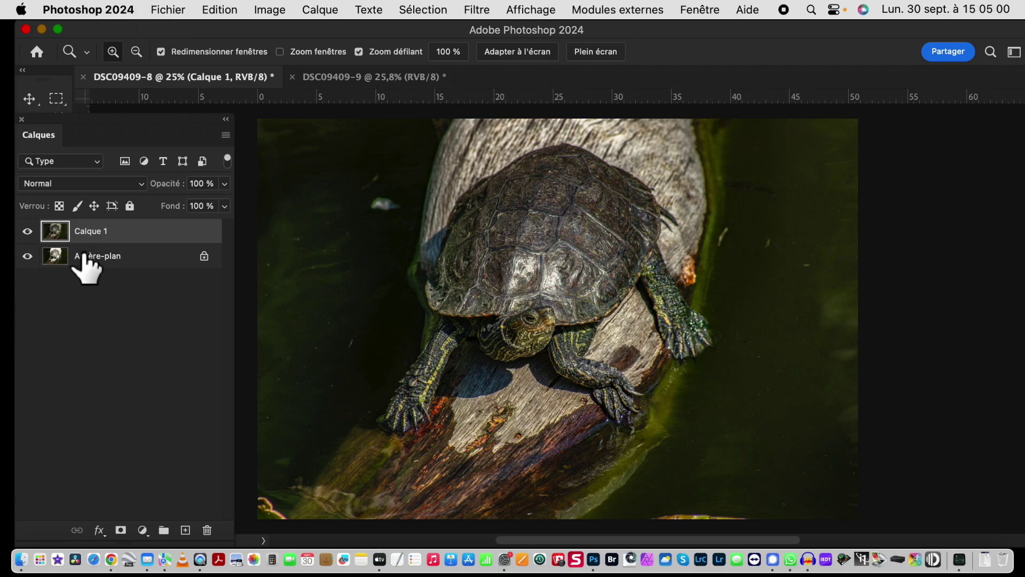
Step: Compare the pasted treated image with the original background by repeatedly hiding and showing Calque 1, leaving it visible
left_click(28, 231)
left_click(27, 231)
left_click(27, 230)
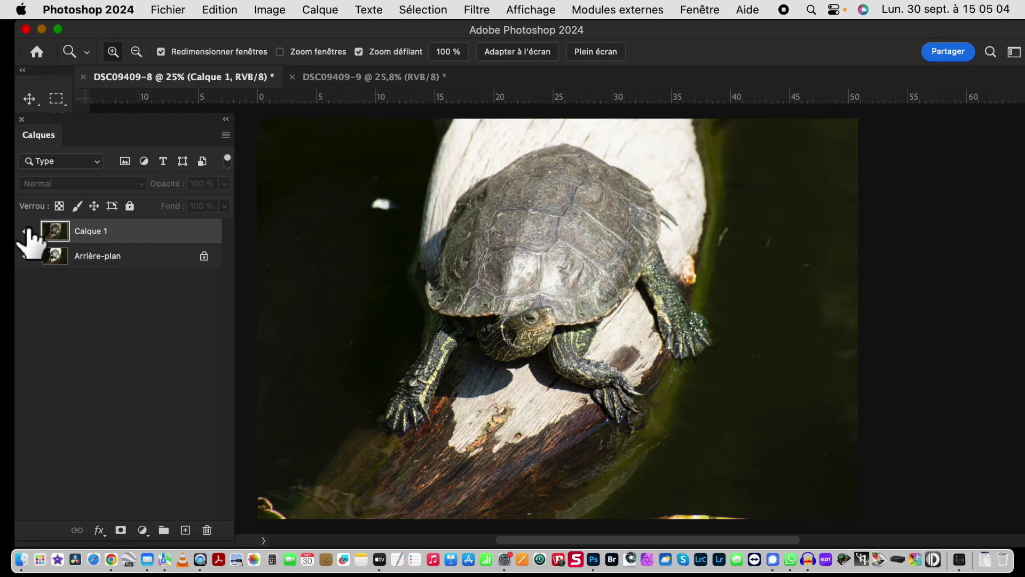
left_click(27, 231)
left_click(27, 230)
left_click(27, 231)
left_click(27, 230)
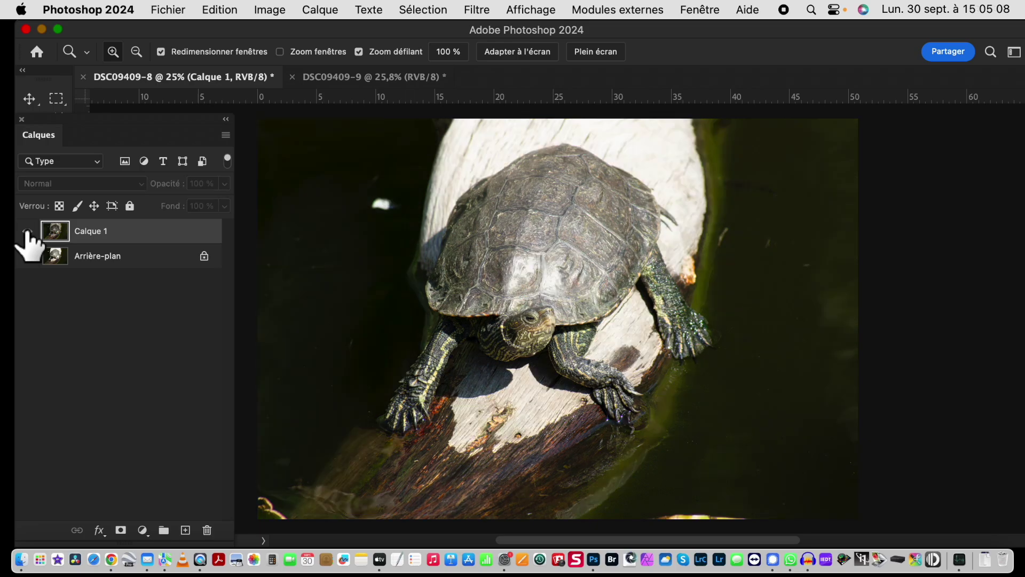
left_click(27, 230)
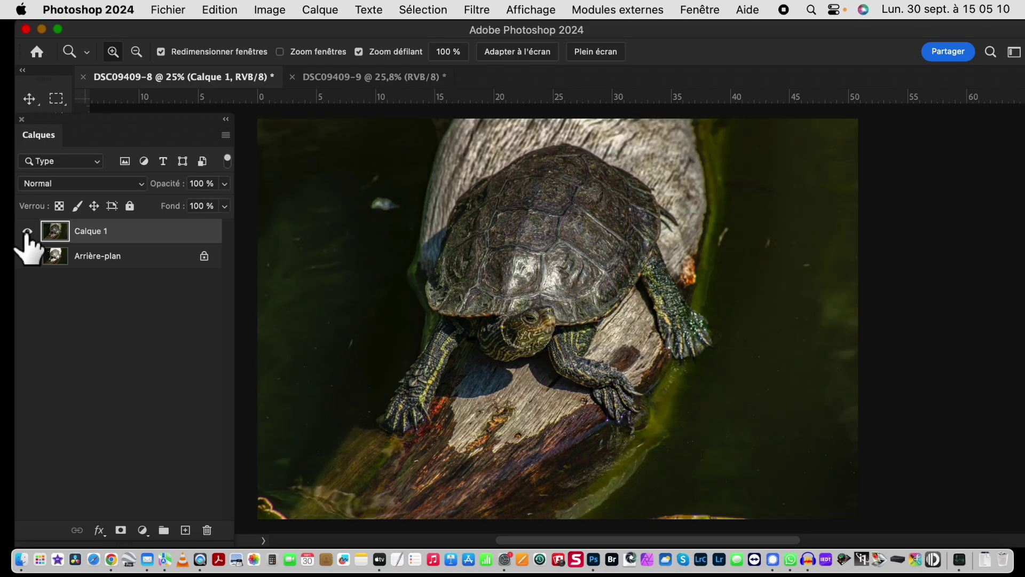
Step: Close document DSC09409-9 without saving its changes
left_click(359, 78)
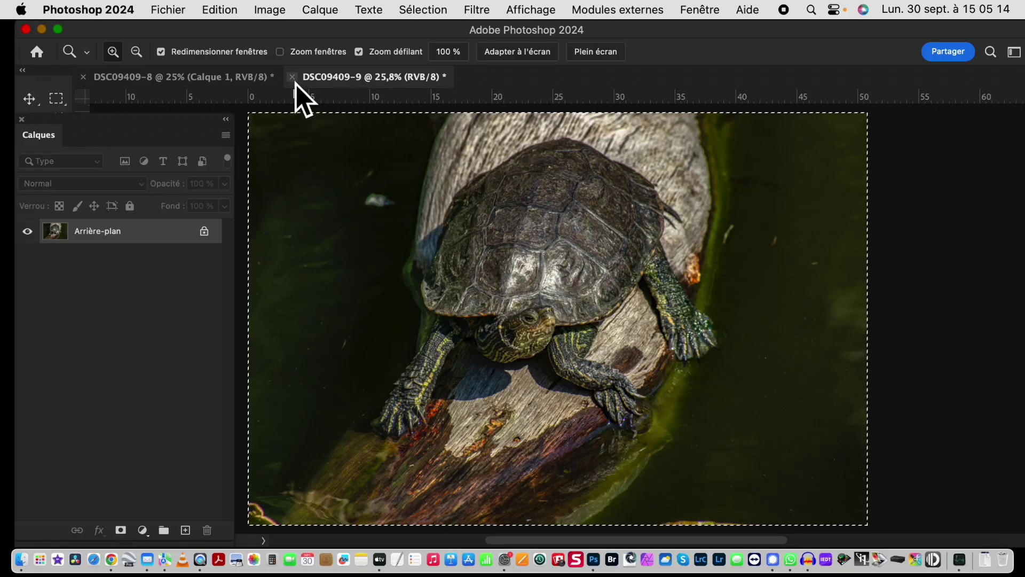
key("super+q")
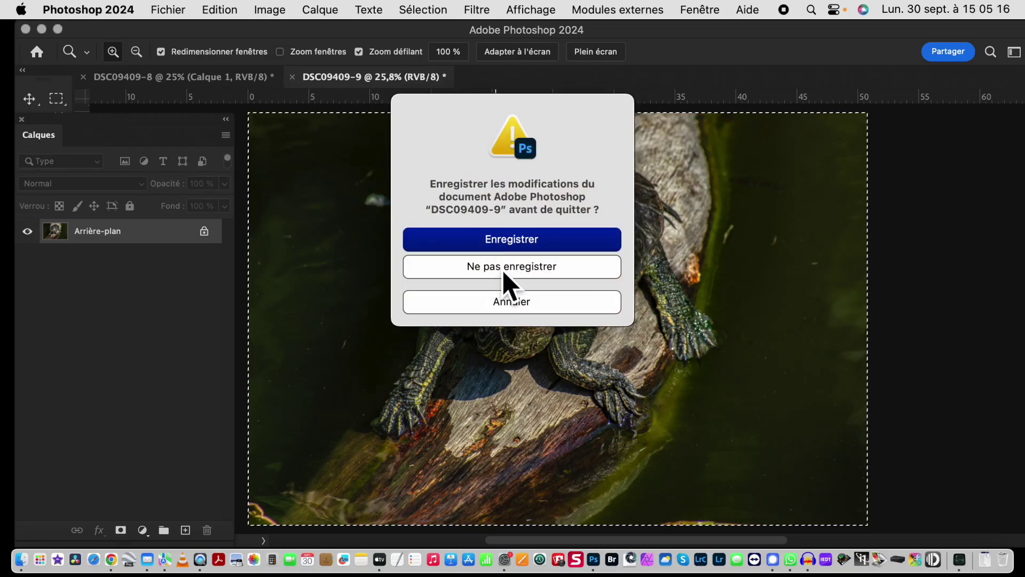
left_click(505, 269)
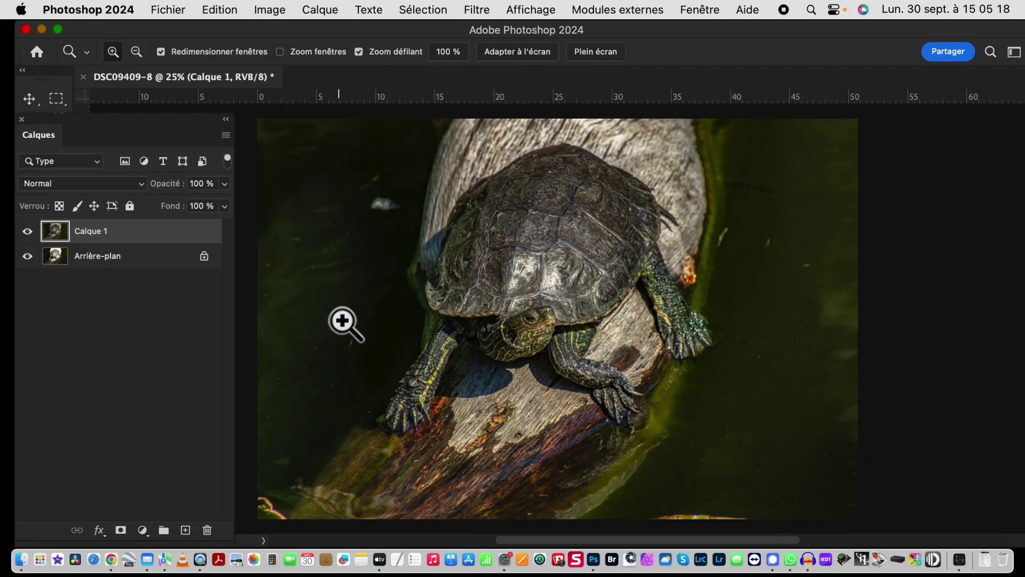
Step: Examine the shell reflections at 100 % with Calque 1 alternately hidden and shown, leaving the layer visible
left_click(526, 279)
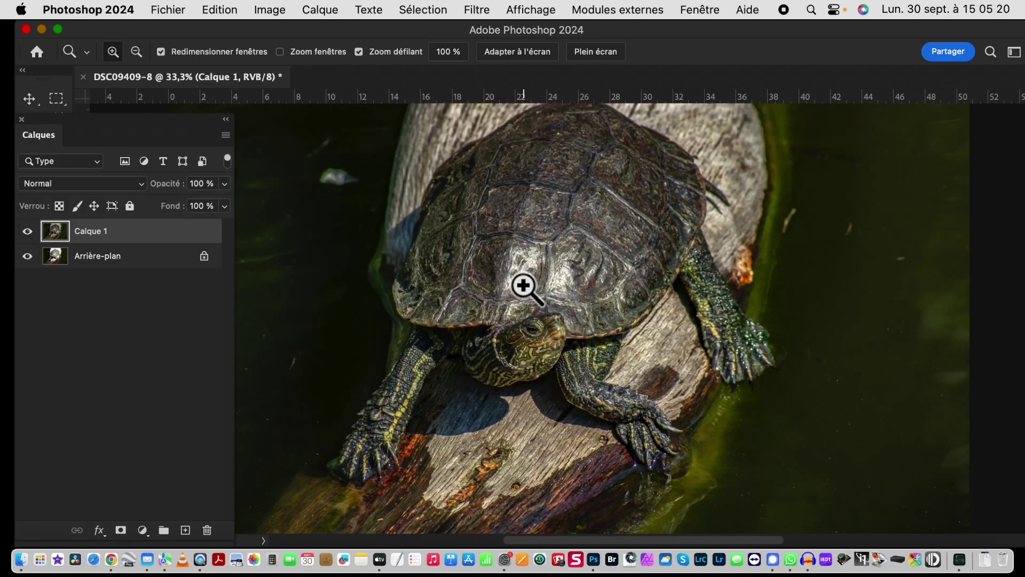
left_click(524, 282)
left_click(523, 285)
left_click(517, 286)
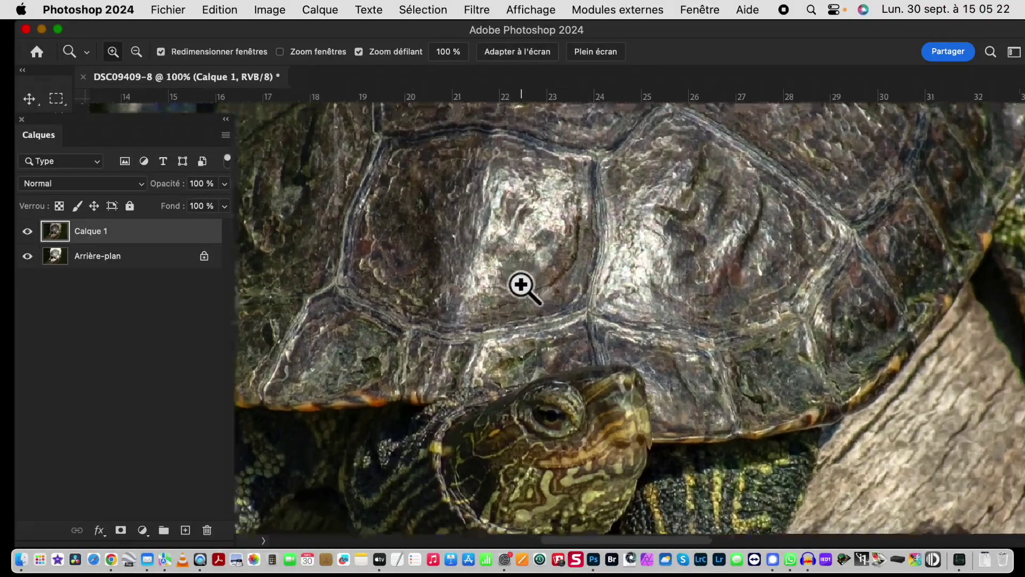
left_click(27, 232)
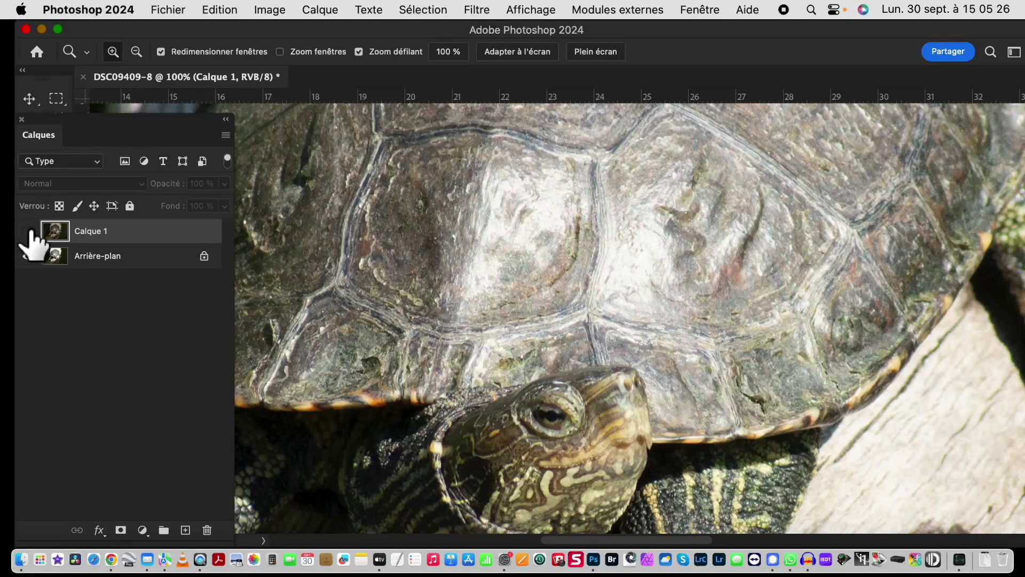
left_click(28, 231)
left_click(27, 231)
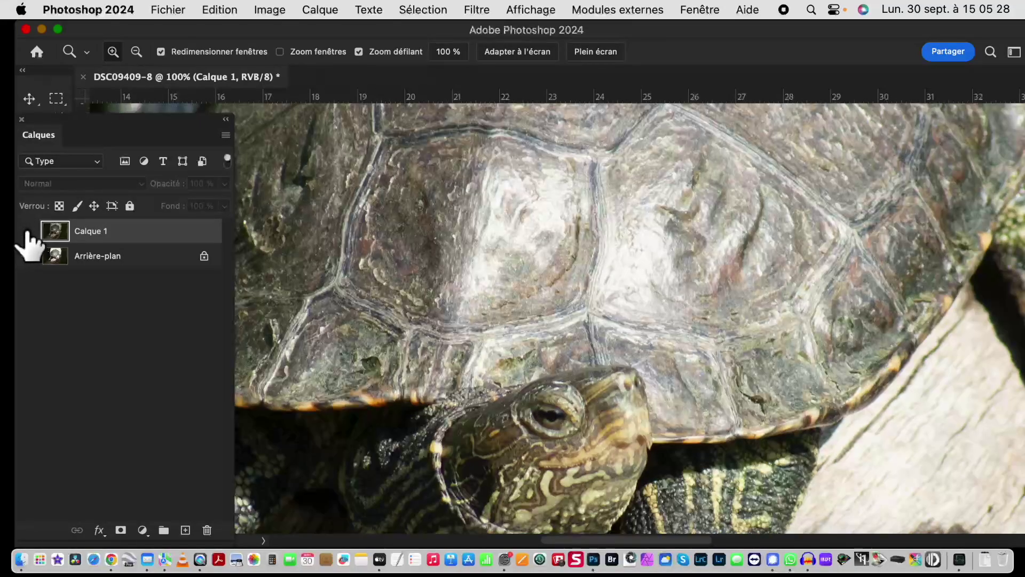
left_click(28, 231)
left_click(27, 231)
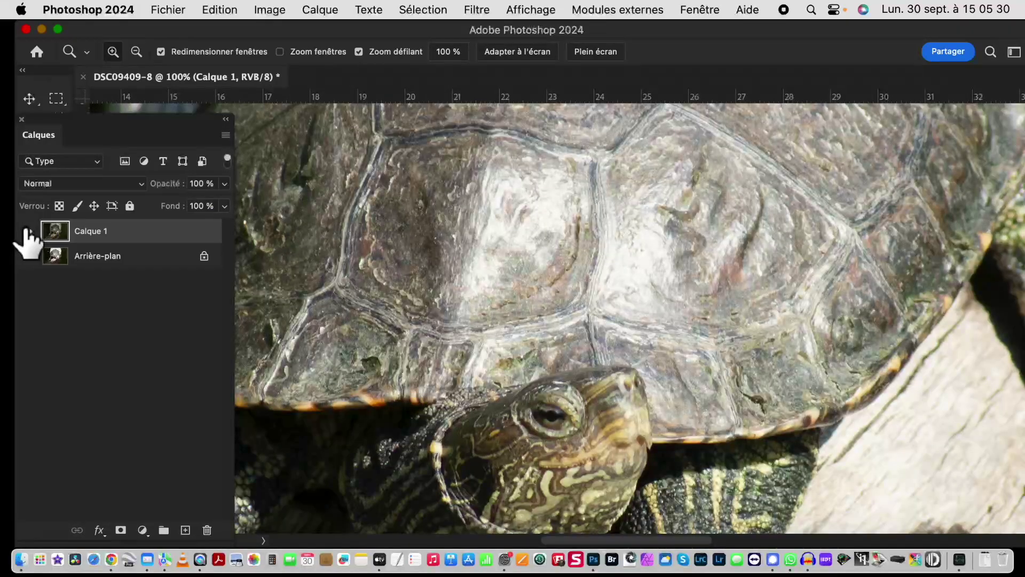
left_click(28, 232)
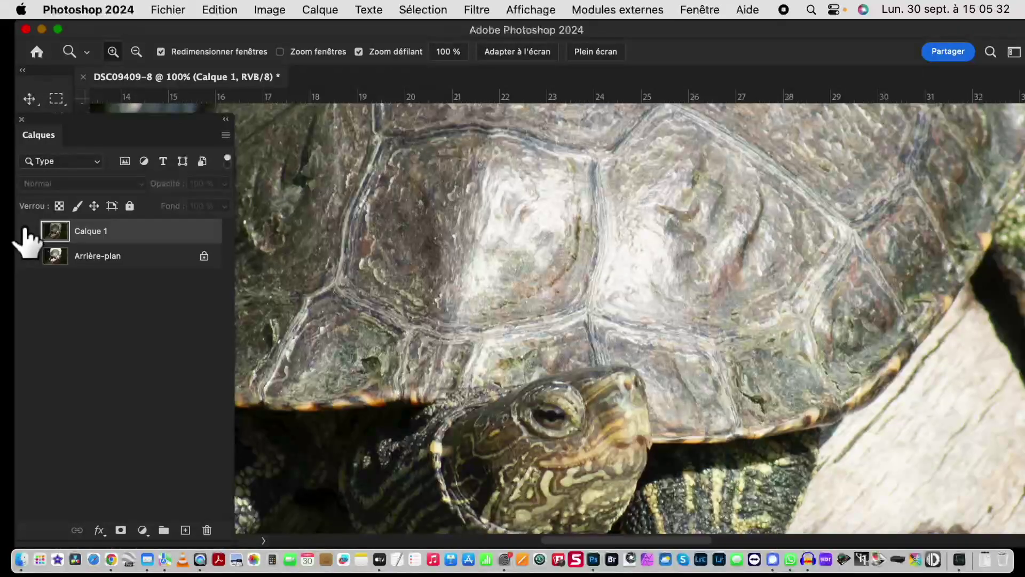
left_click(27, 231)
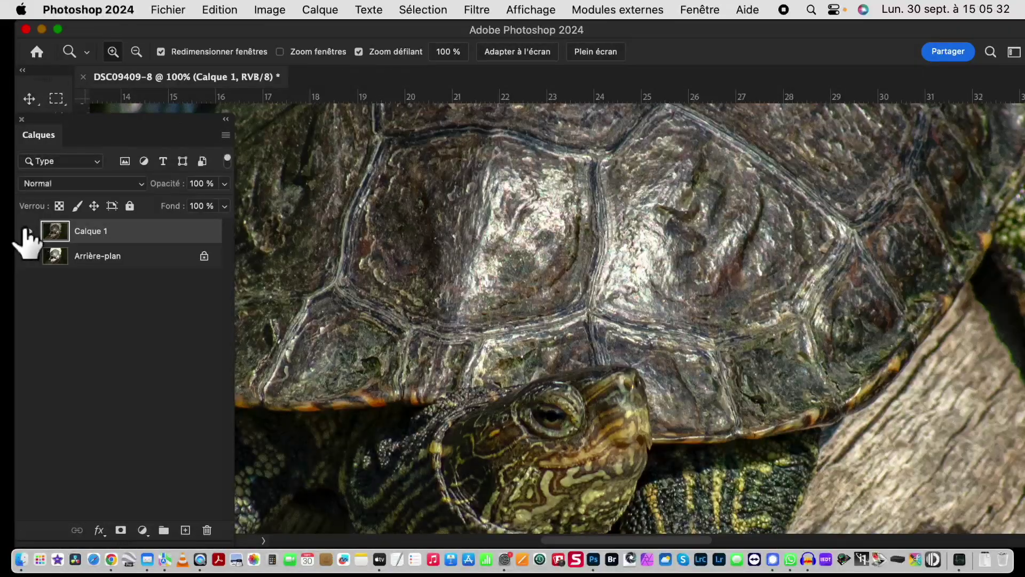
Step: Draw a freehand Lasso selection around the turtle's eye at 200 % zoom, with the layers list moved clear of the tools
left_click_drag(451, 249, 436, 275)
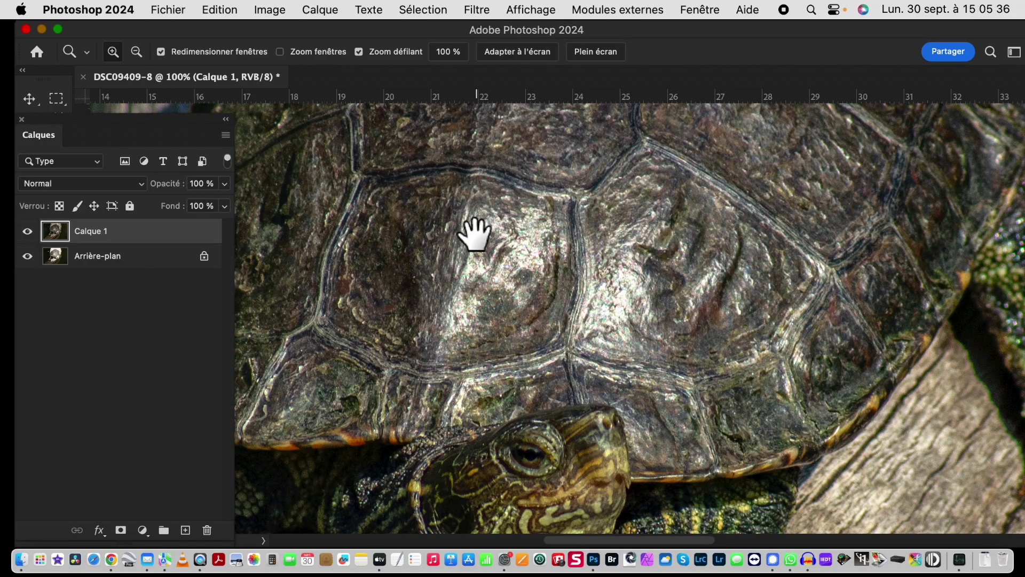
left_click_drag(441, 349, 422, 210)
mouse_move(434, 270)
left_mouse_down()
mouse_move(408, 239)
mouse_move(454, 263)
left_mouse_up()
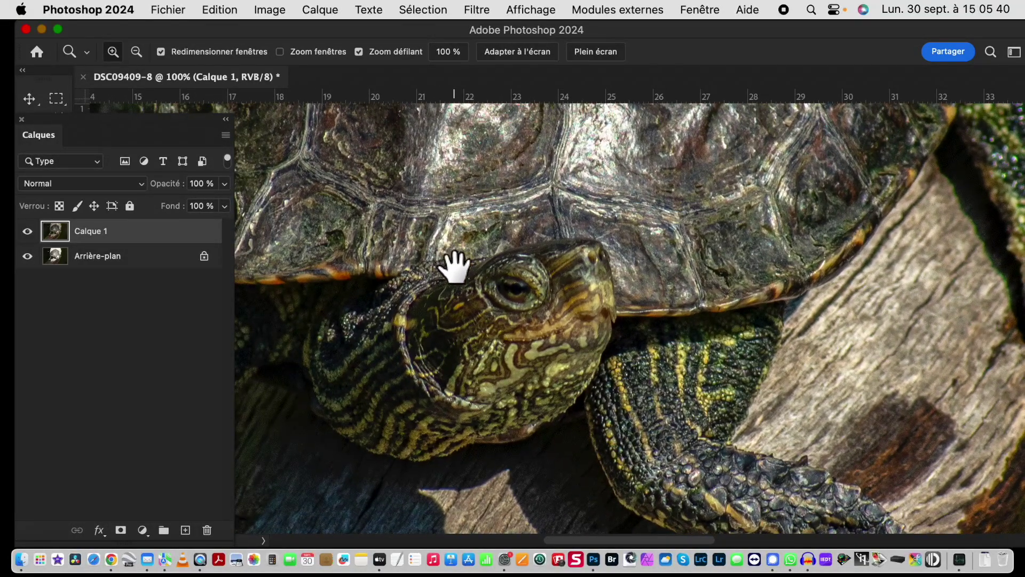
left_click(518, 290)
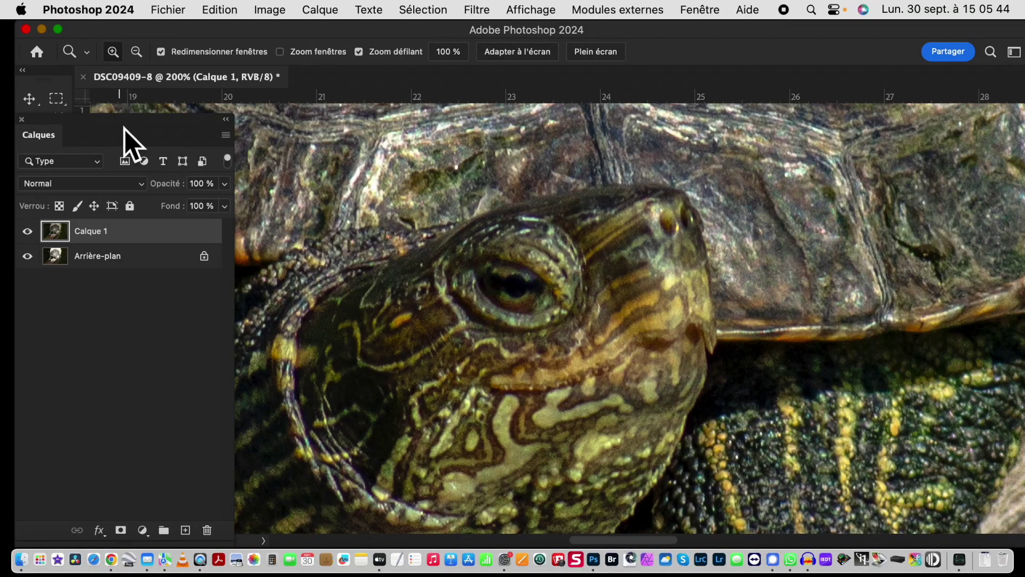
left_click_drag(147, 139, 235, 138)
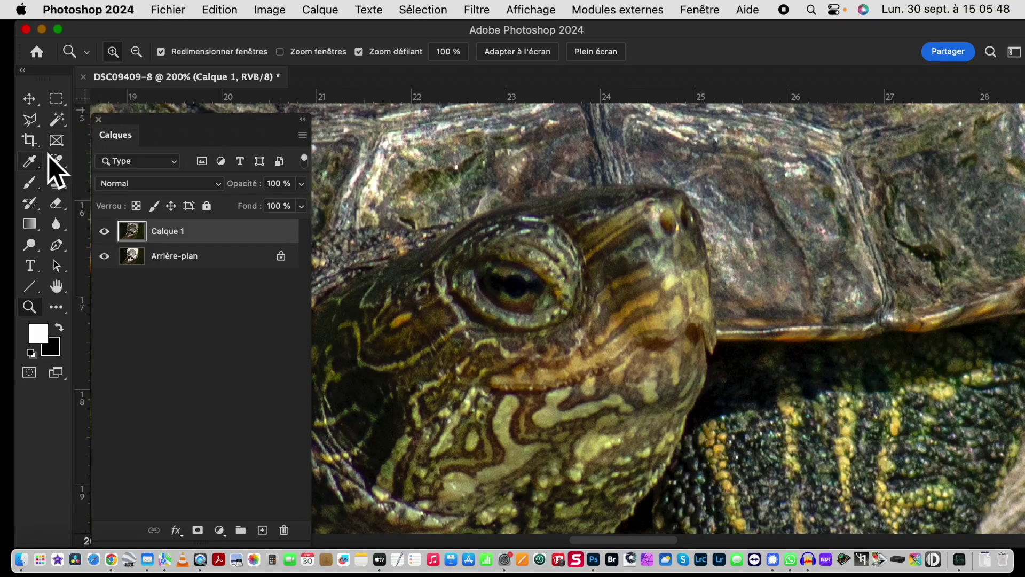
left_click_drag(37, 124, 63, 120)
left_click_drag(533, 264, 501, 246)
left_click_drag(470, 299, 503, 321)
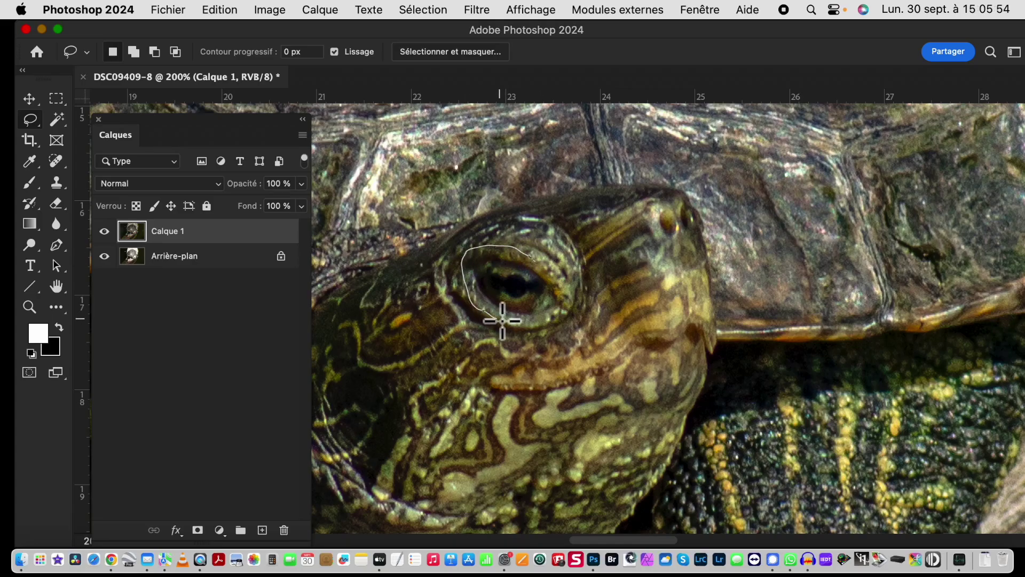
left_click_drag(539, 254, 535, 256)
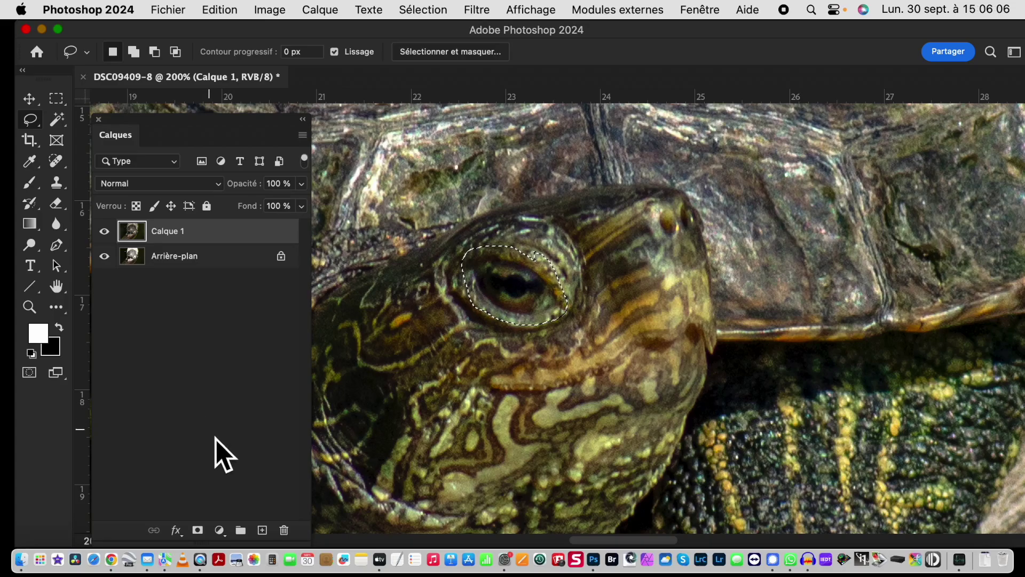
Step: Add a Courbes adjustment layer masked to the eye selection and brighten it with a curve point at input 92, output 152
left_click(219, 532)
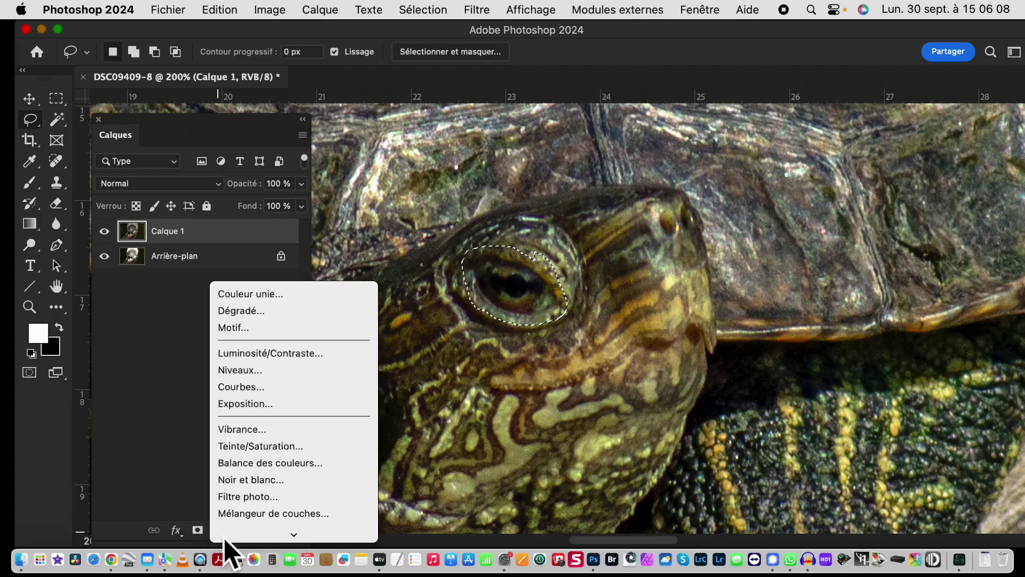
left_click(259, 386)
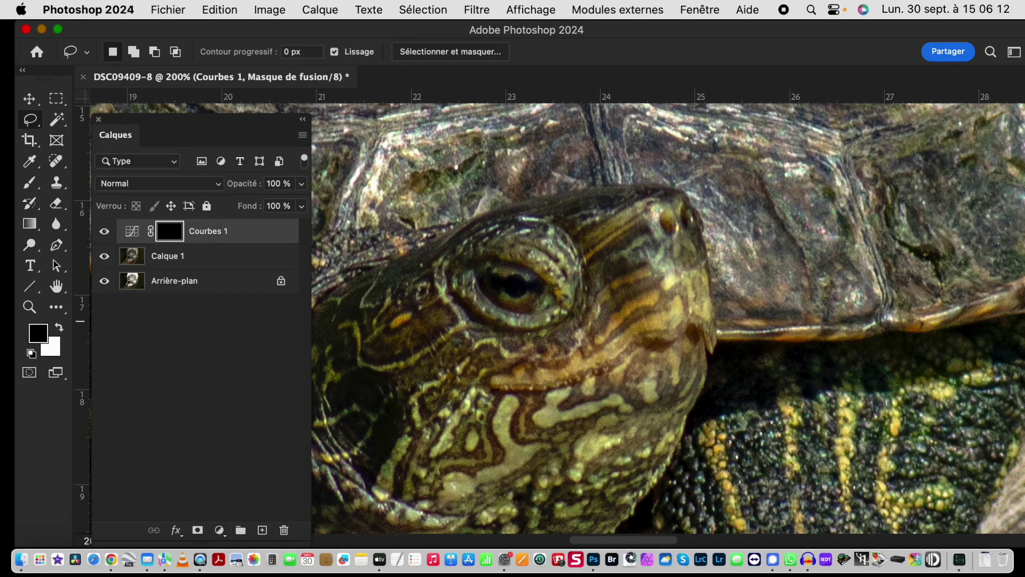
left_click_drag(183, 366, 848, 159)
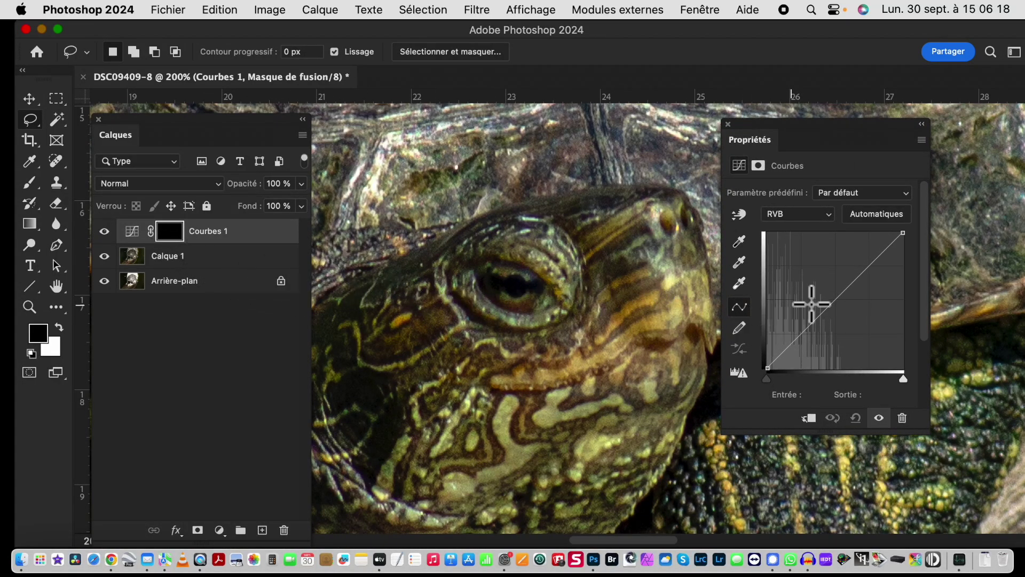
left_click_drag(836, 295, 816, 287)
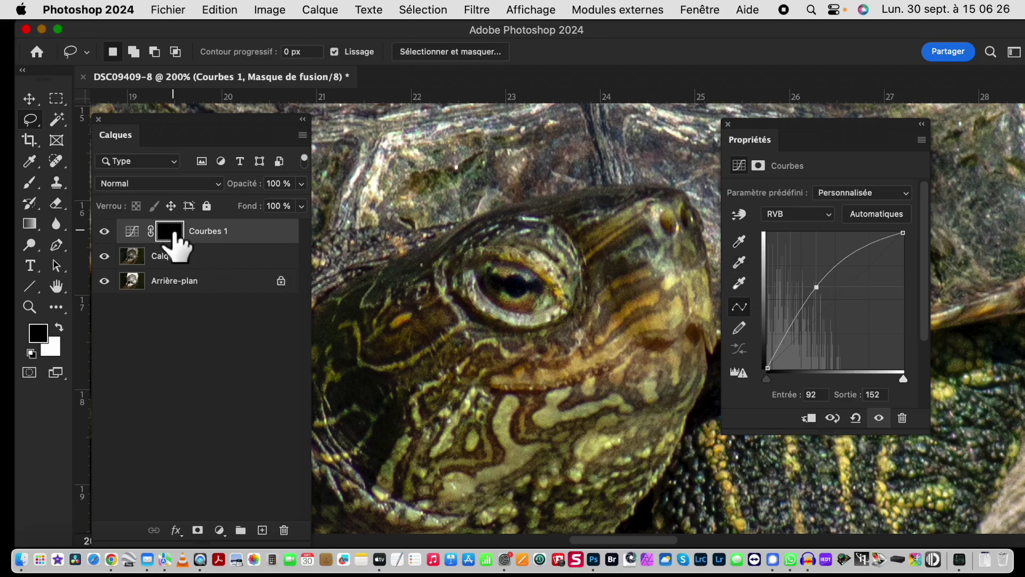
Step: Inspect the Courbes 1 layer mask on its own, switching between the isolated mask and the normal image view
left_click(172, 235, "alt")
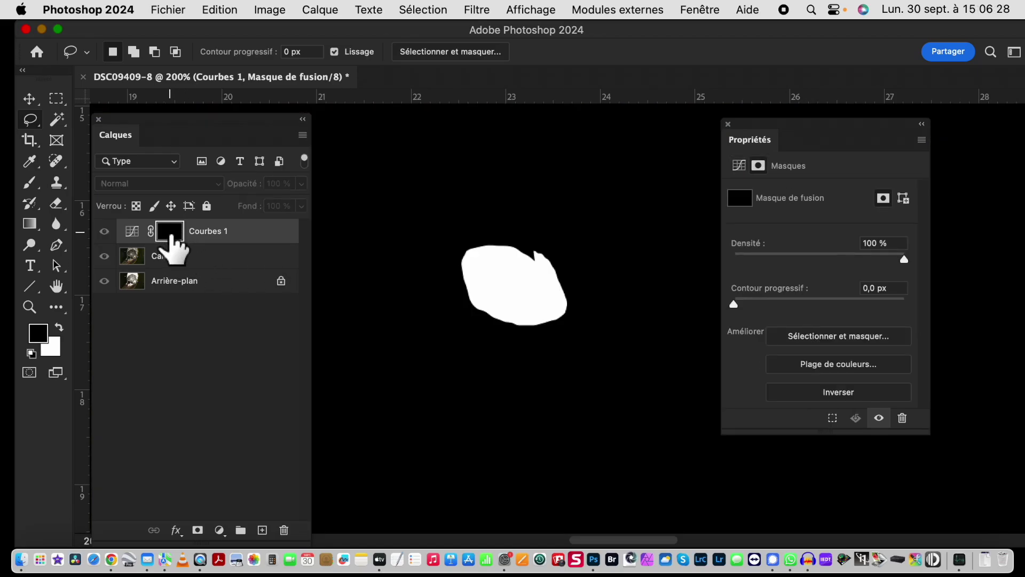
left_click(172, 235, "alt")
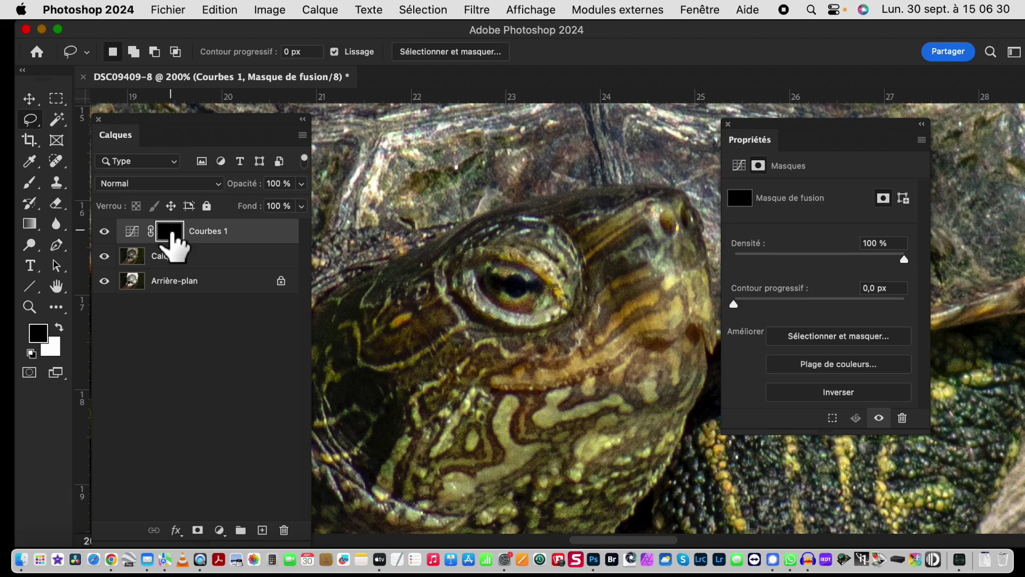
left_click(172, 235, "alt")
left_click(172, 235, "alt")
left_click(172, 235, "alt")
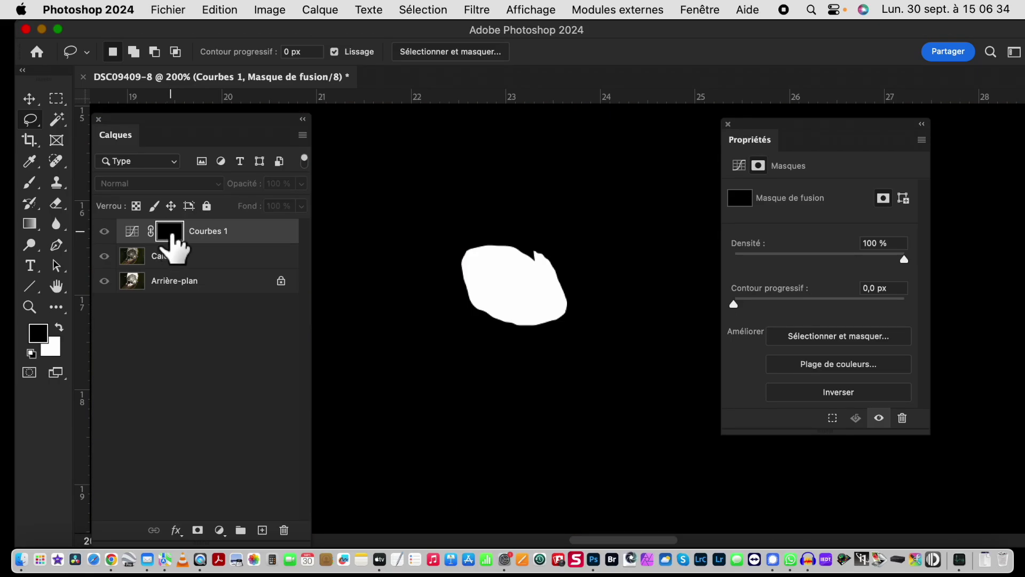
left_click(172, 235, "alt")
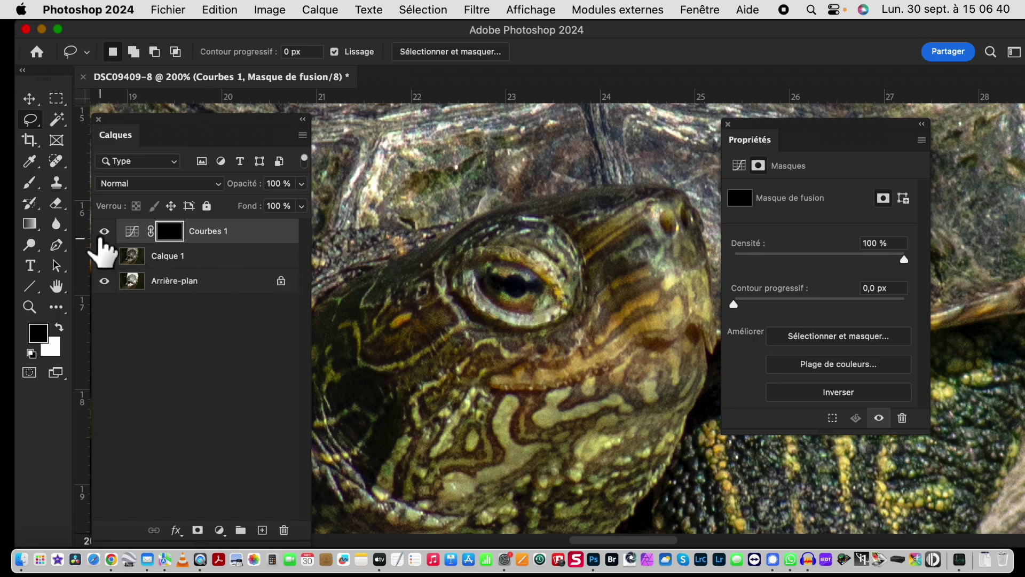
Step: Compare the turtle's eye with the Courbes 1 adjustment hidden and shown, leaving all layers visible
left_click(105, 231)
left_click(105, 230)
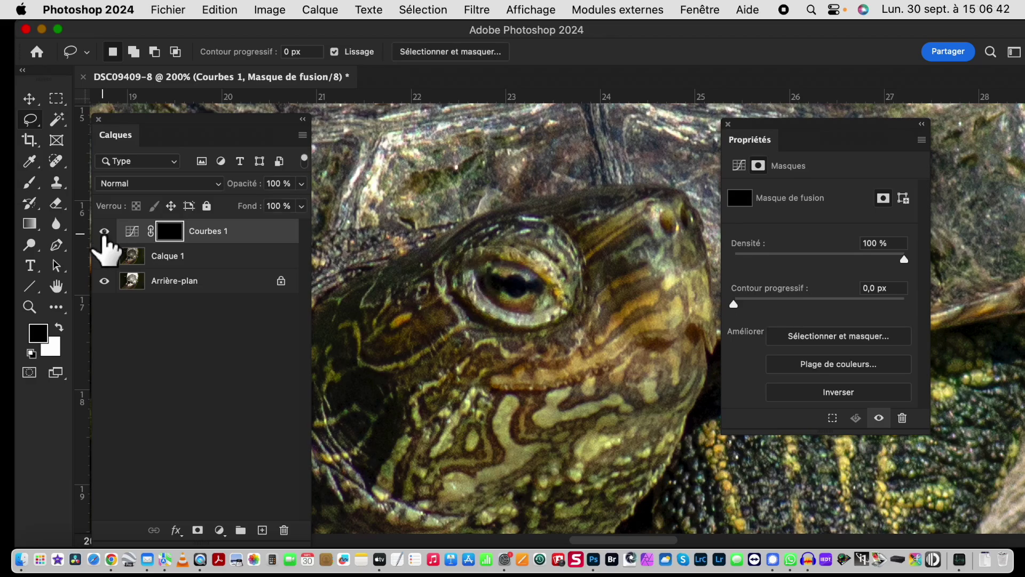
left_click(104, 256)
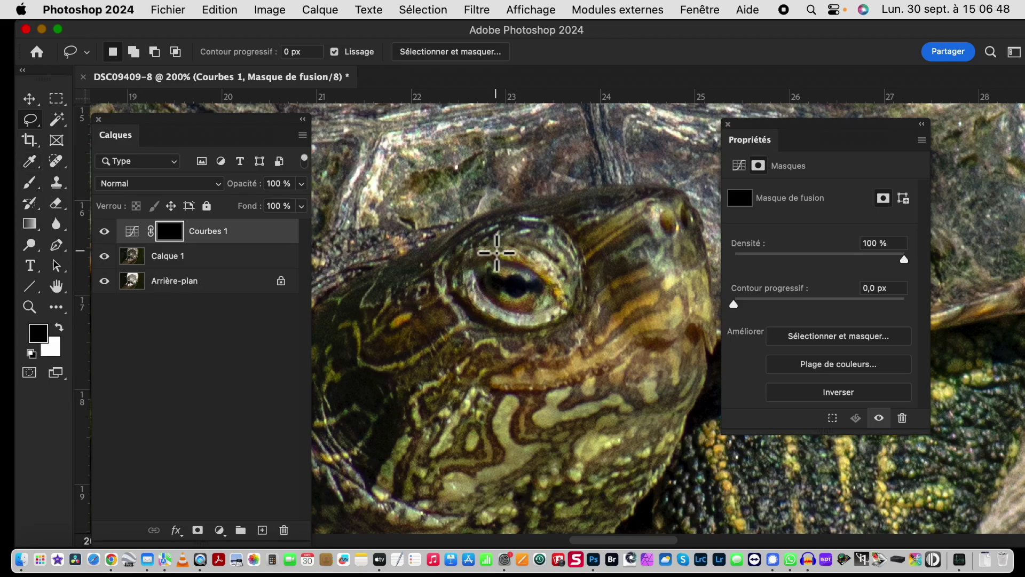
Step: Paint black with a soft 28 px brush around the edges of the Courbes 1 eye mask and check the isolated mask
left_click(33, 186)
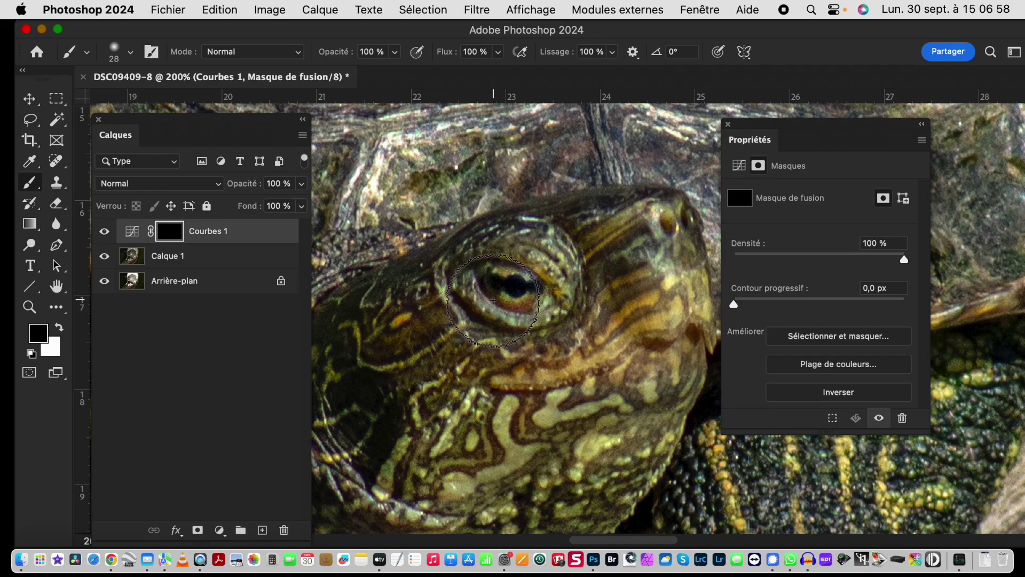
left_click(170, 235, "alt")
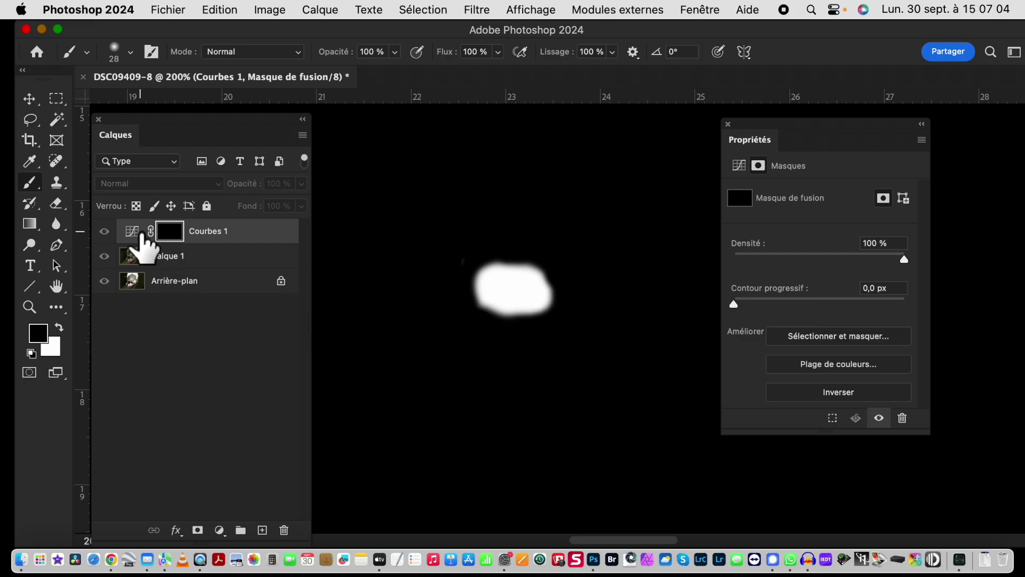
left_click(171, 236, "alt")
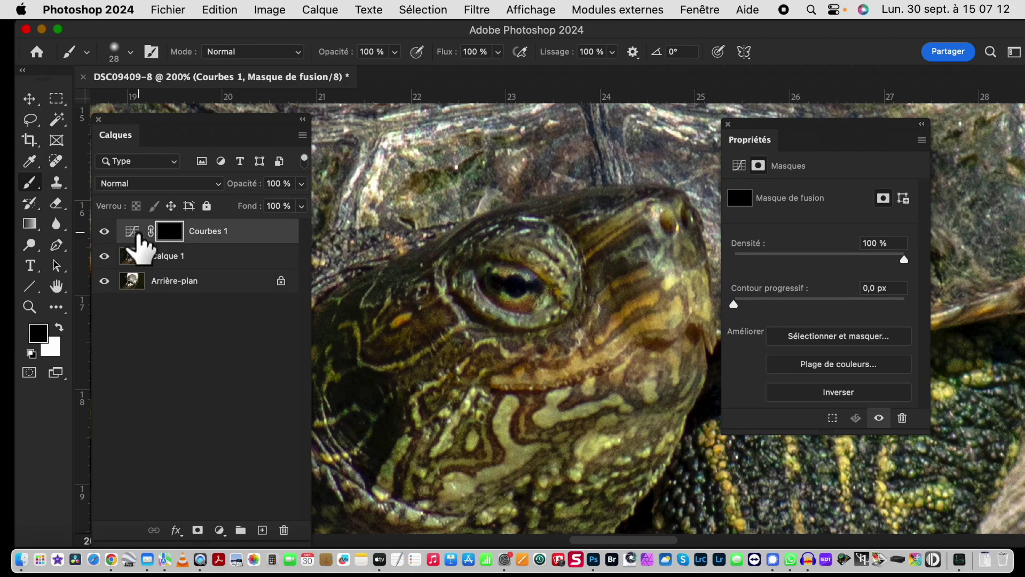
Step: Lower the Courbes 1 curve point to input 86, output 134, and close the adjustment properties
left_click(132, 232)
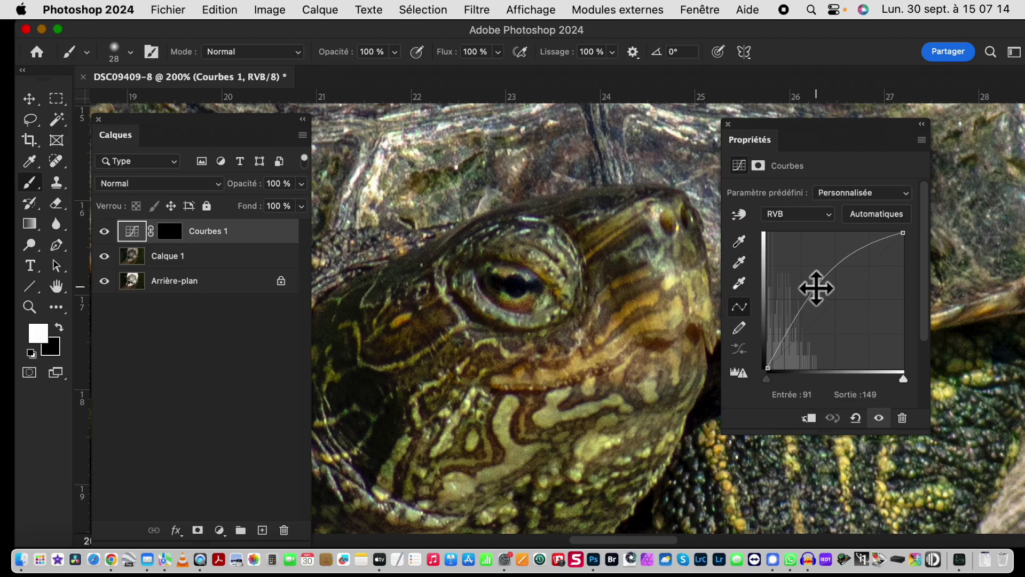
mouse_move(827, 310)
left_mouse_down()
mouse_move(785, 257)
mouse_move(814, 297)
left_mouse_up()
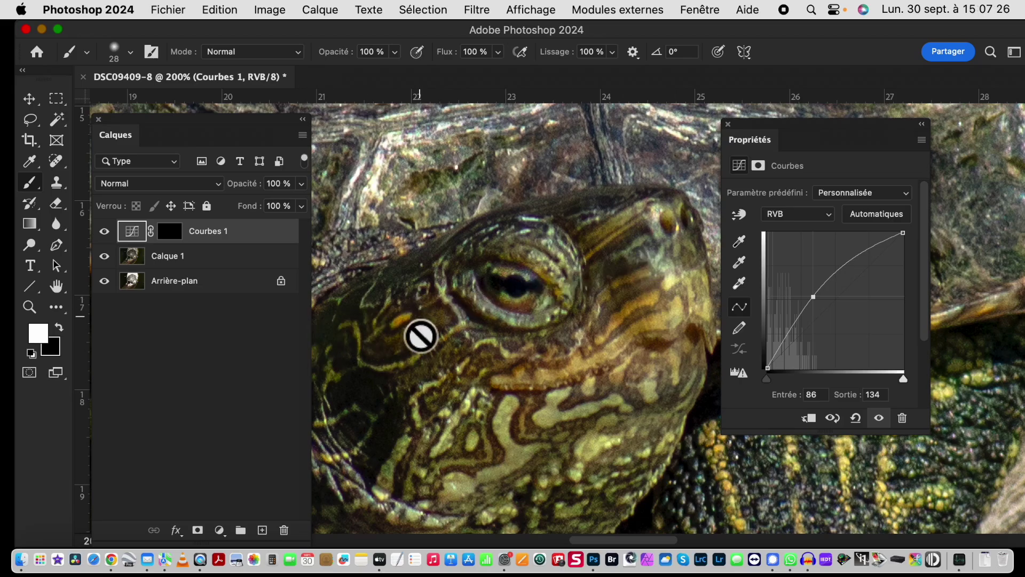
key("super+0")
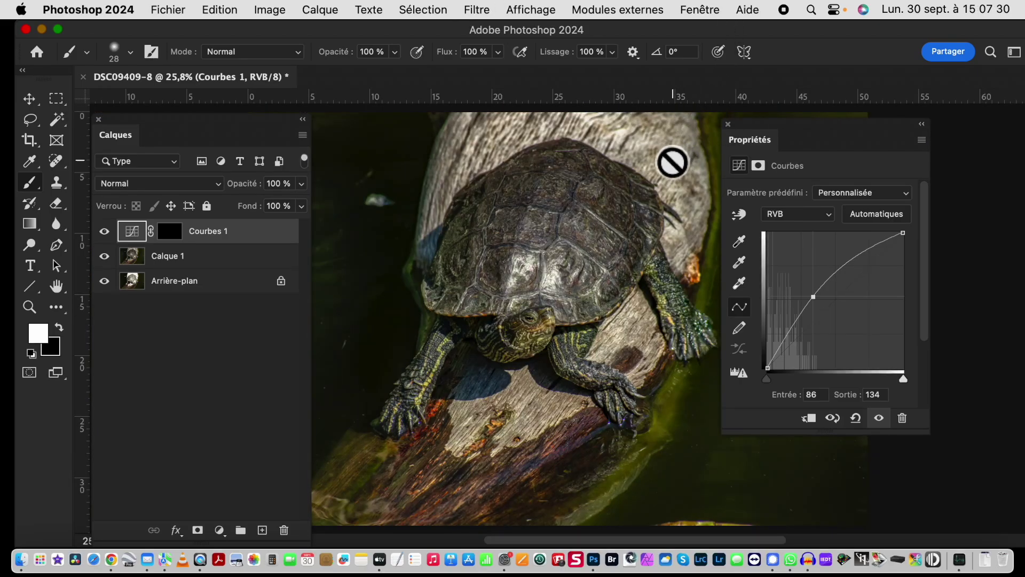
left_click_drag(785, 143, 350, 269)
left_click(319, 245)
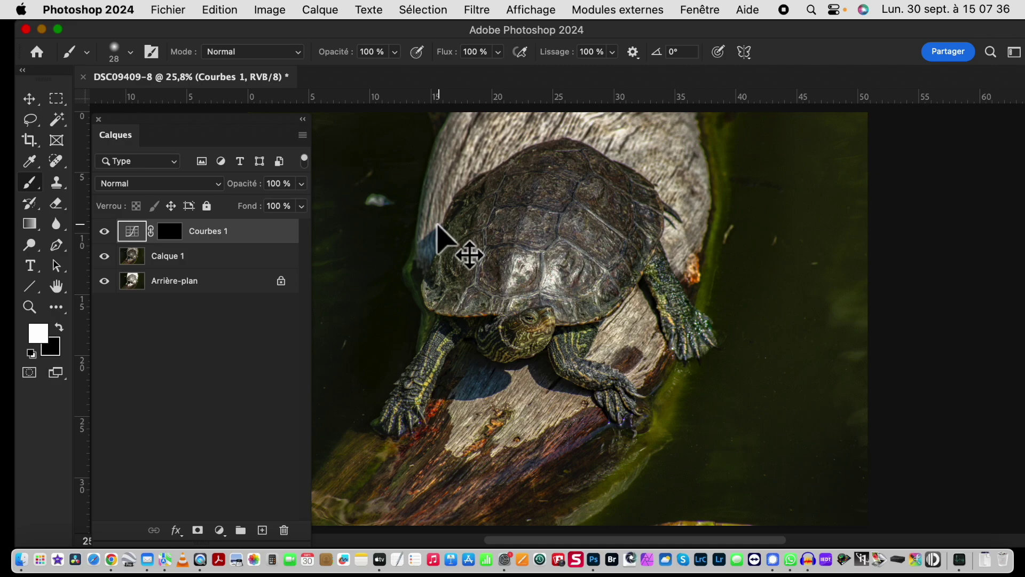
Step: Duplicate Calque 1 and convert the copy to a smart object (objet dynamique)
key("super+1")
left_click_drag(488, 275, 545, 273)
left_click_drag(549, 269, 611, 178)
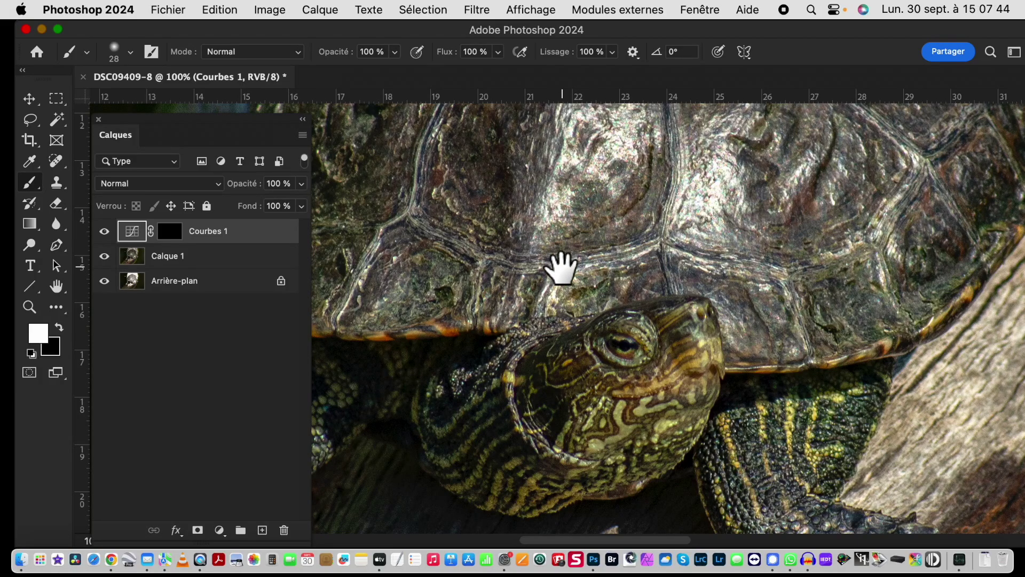
left_click_drag(556, 309, 506, 299)
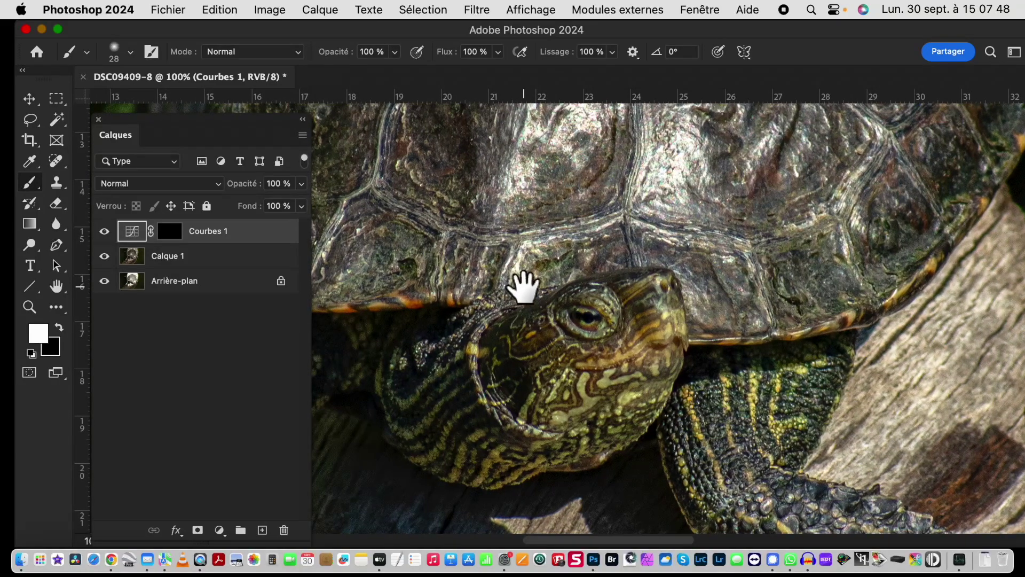
left_click_drag(524, 334, 568, 356)
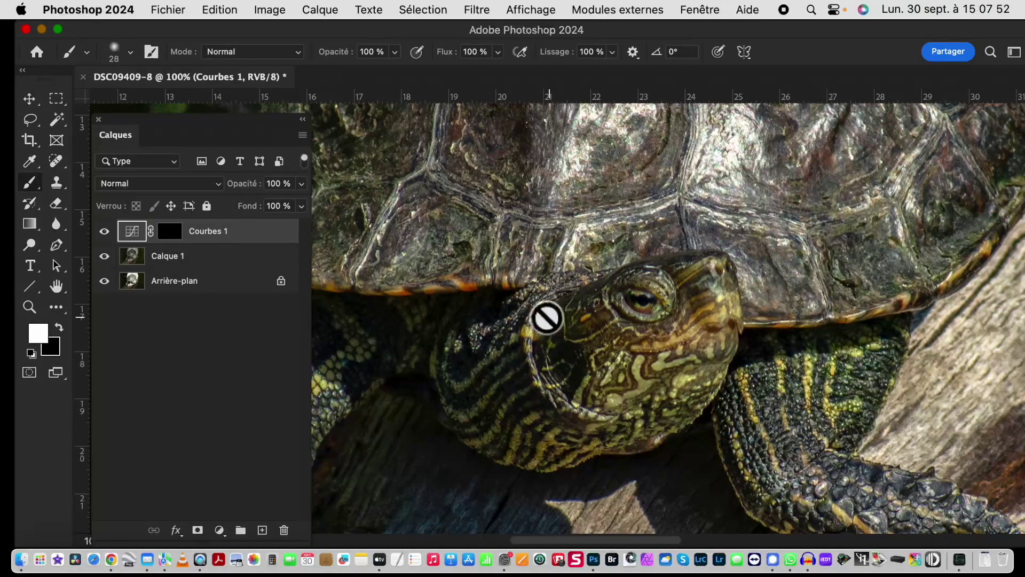
left_click(135, 261)
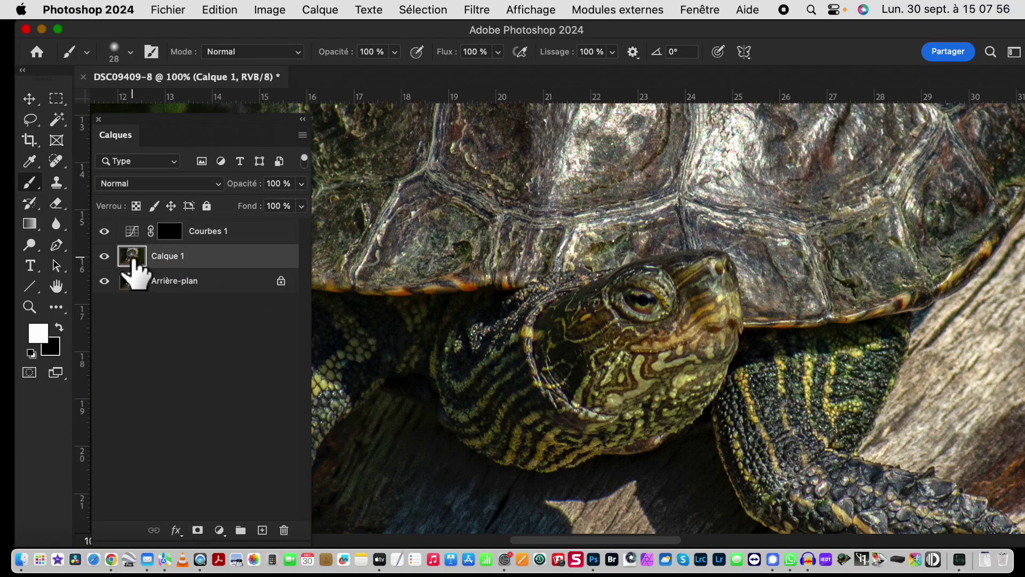
left_click_drag(133, 262, 258, 529)
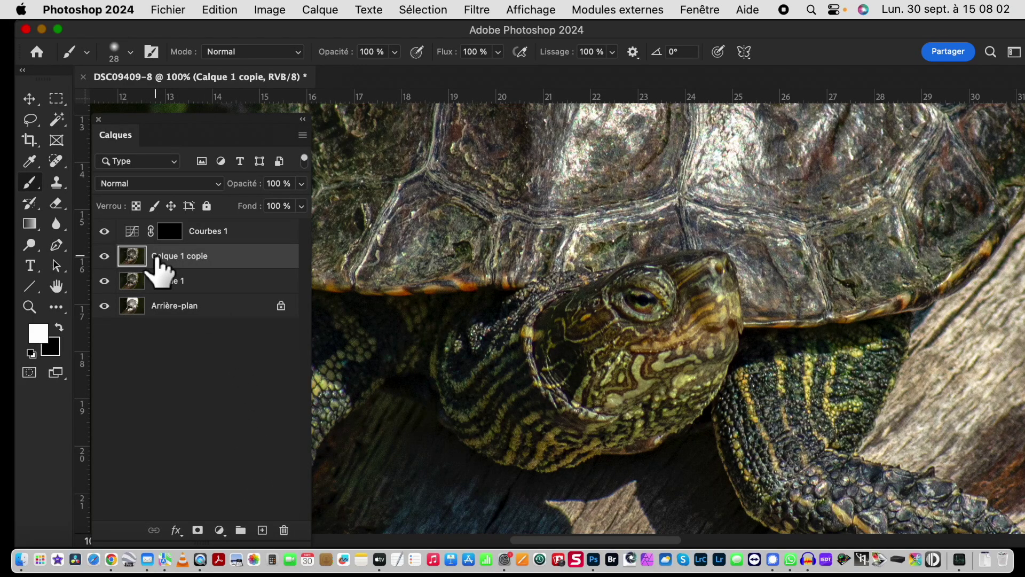
right_click(233, 259)
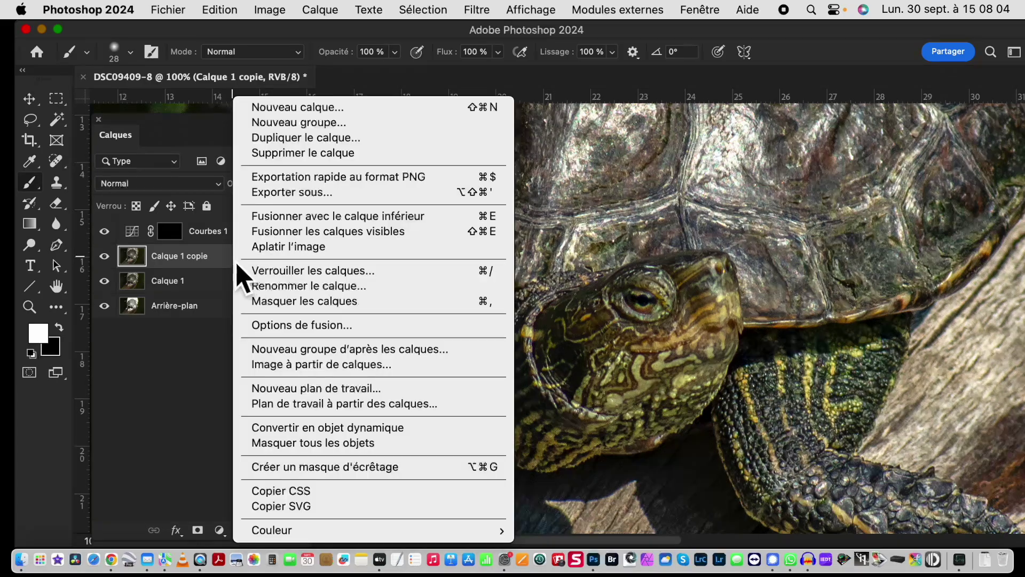
left_click(300, 430)
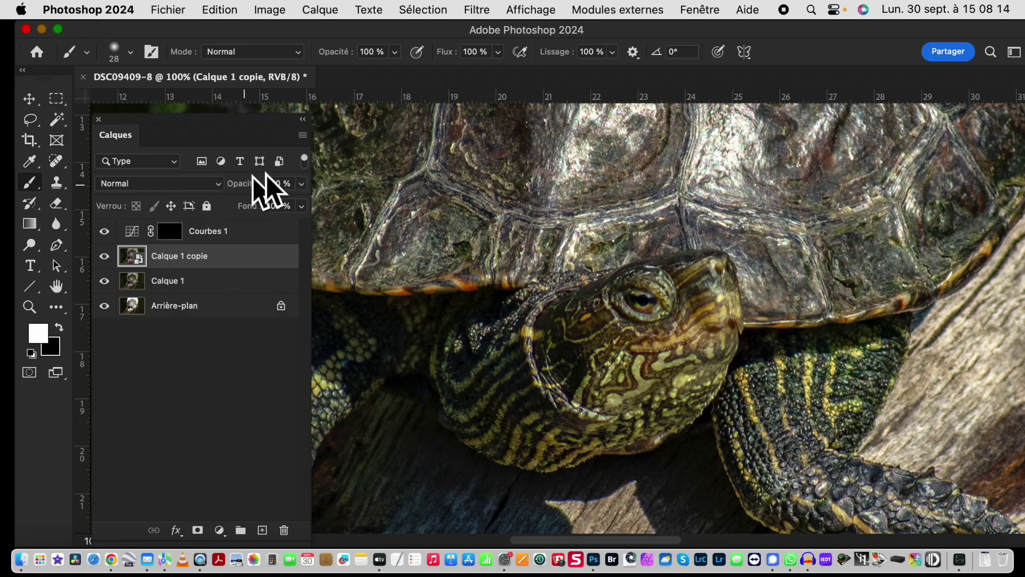
Step: Apply a Passe-haut filter with a radius of 2,3 pixels to the smart object Calque 1 copie
left_click(487, 11)
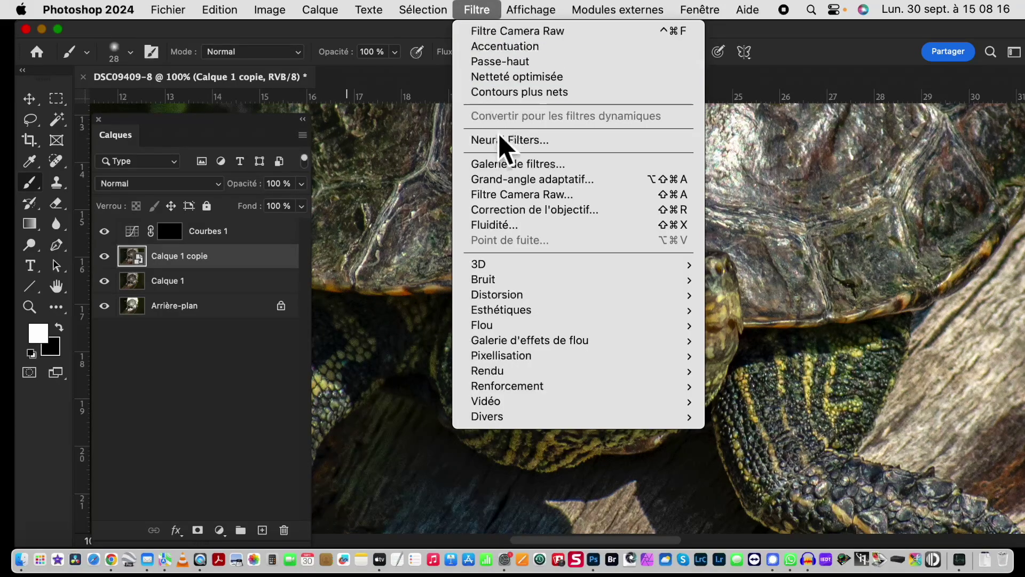
mouse_move(513, 422)
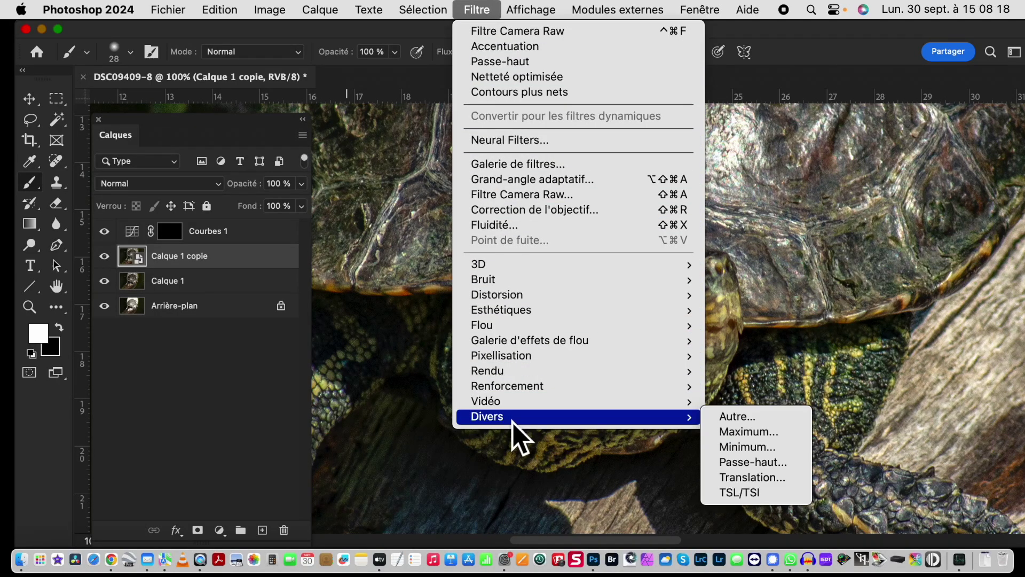
mouse_move(559, 396)
left_click(732, 468)
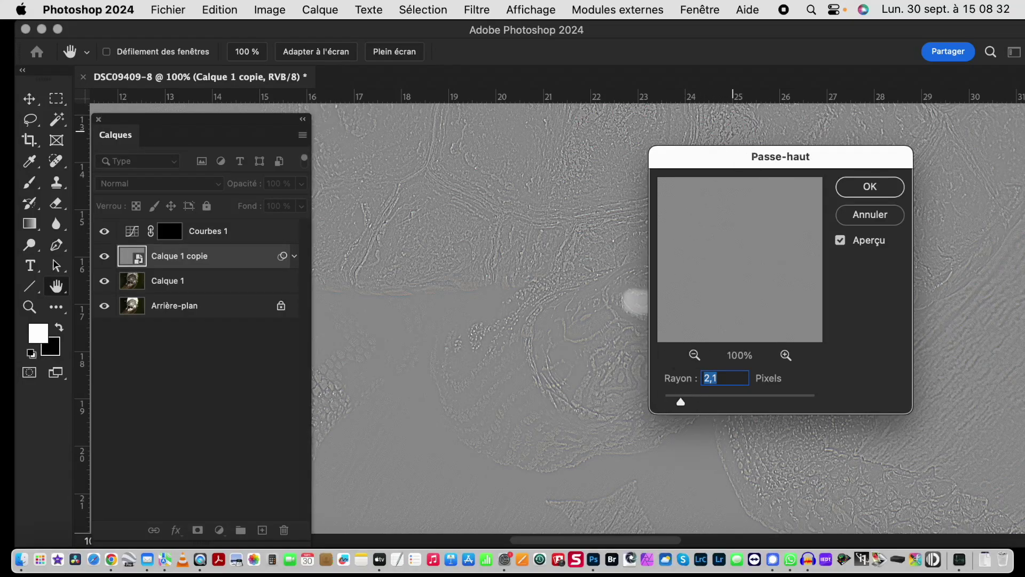
left_click_drag(744, 165, 784, 116)
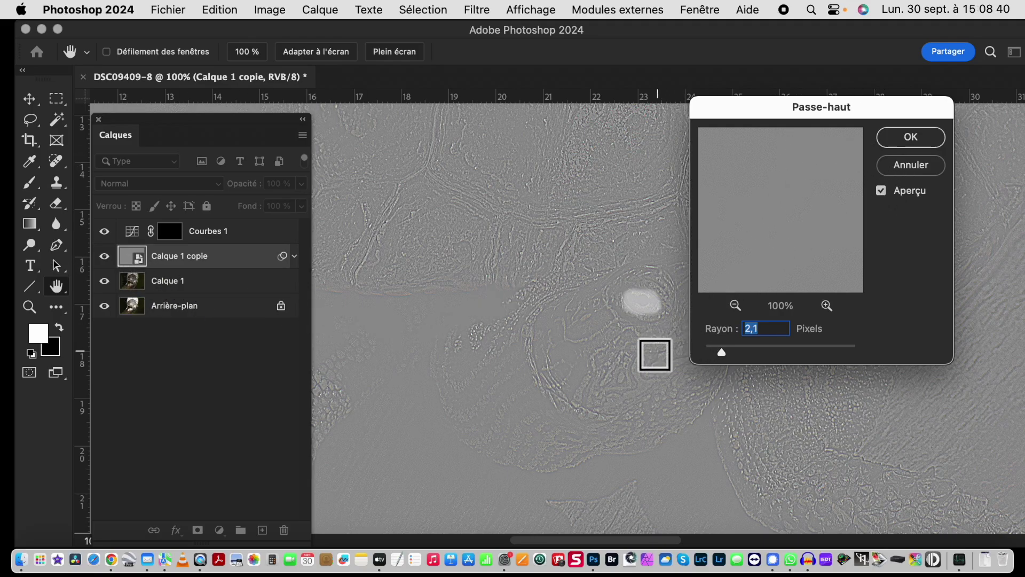
mouse_move(725, 356)
left_mouse_down()
mouse_move(749, 350)
mouse_move(752, 363)
mouse_move(742, 361)
left_mouse_up()
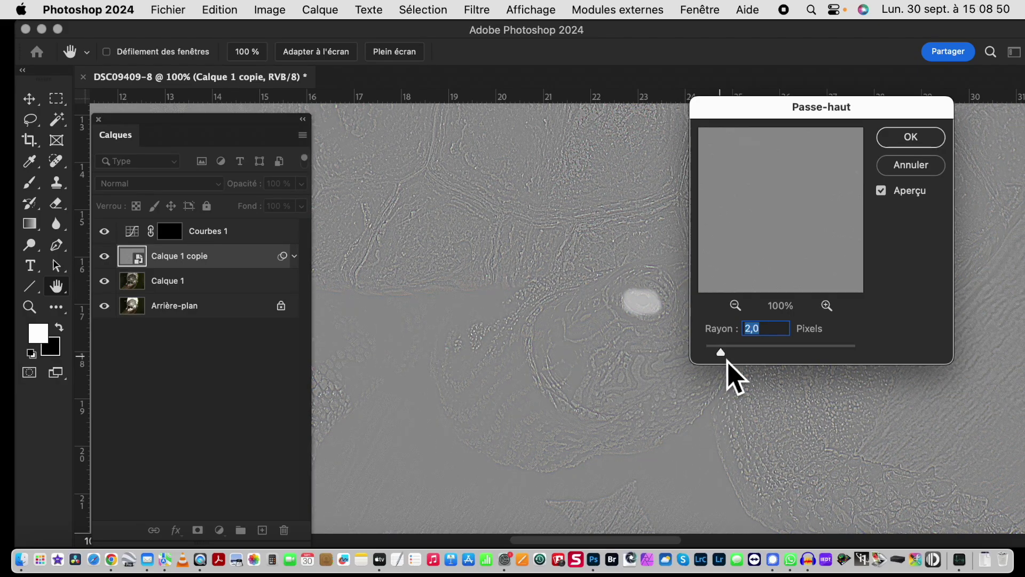
left_click_drag(728, 361, 729, 361)
left_click(915, 140)
key("b")
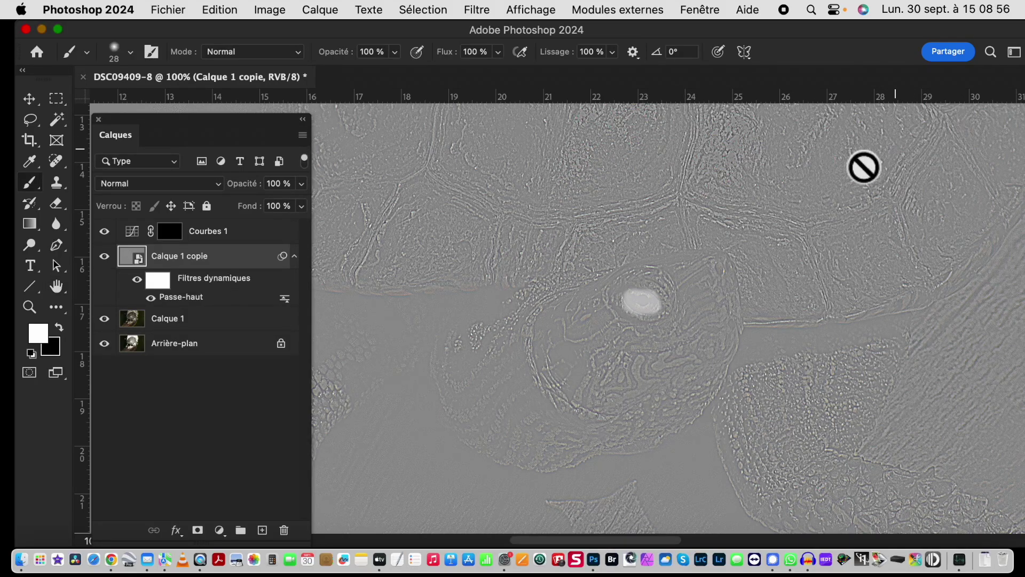
Step: Set the blend mode of Calque 1 copie to Incrustation and compare the image with the layer hidden and shown
left_click(169, 184)
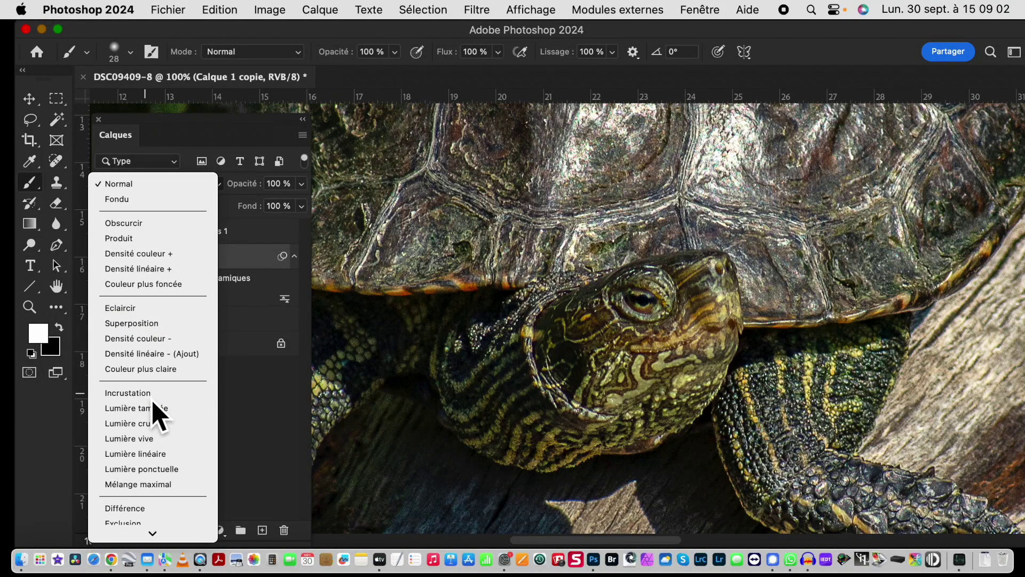
left_click(152, 400)
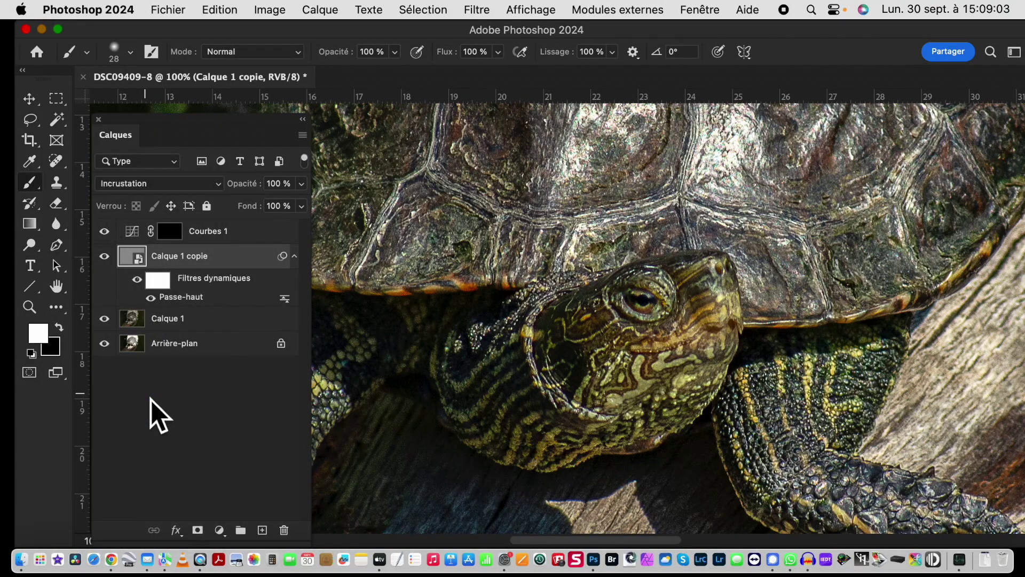
left_click(105, 257)
left_click(104, 259)
left_click(104, 258)
left_click(104, 258)
left_click(104, 258)
left_click(105, 258)
left_click(104, 258)
Step: Set the radius of the Passe-haut smart filter to 2,5 pixels, testing a larger radius and comparing with the preview off
double_click(173, 297)
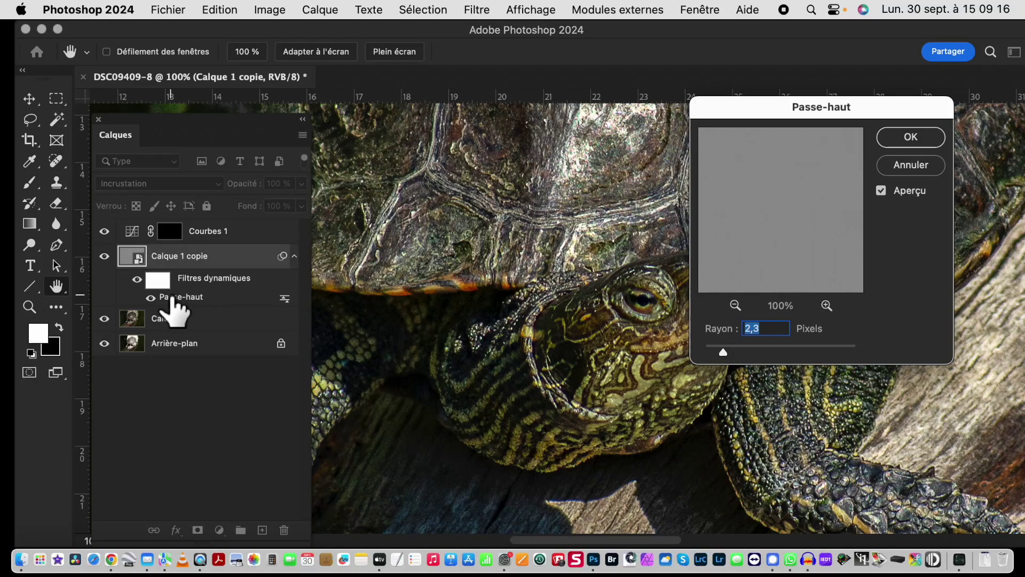
mouse_move(729, 359)
left_mouse_down()
mouse_move(831, 357)
mouse_move(730, 368)
left_mouse_up()
left_click_drag(544, 423, 499, 230)
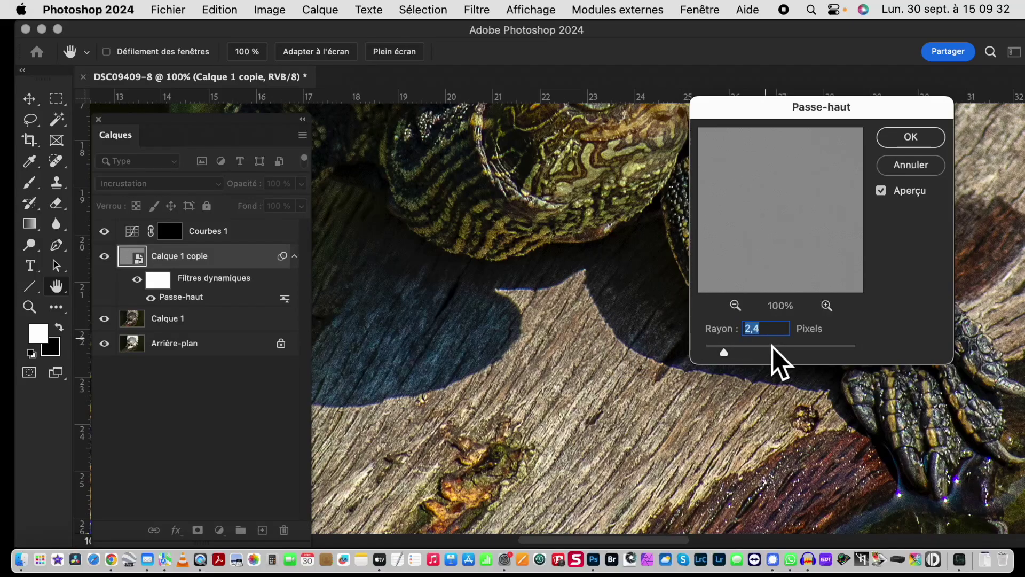
left_click_drag(724, 352, 767, 361)
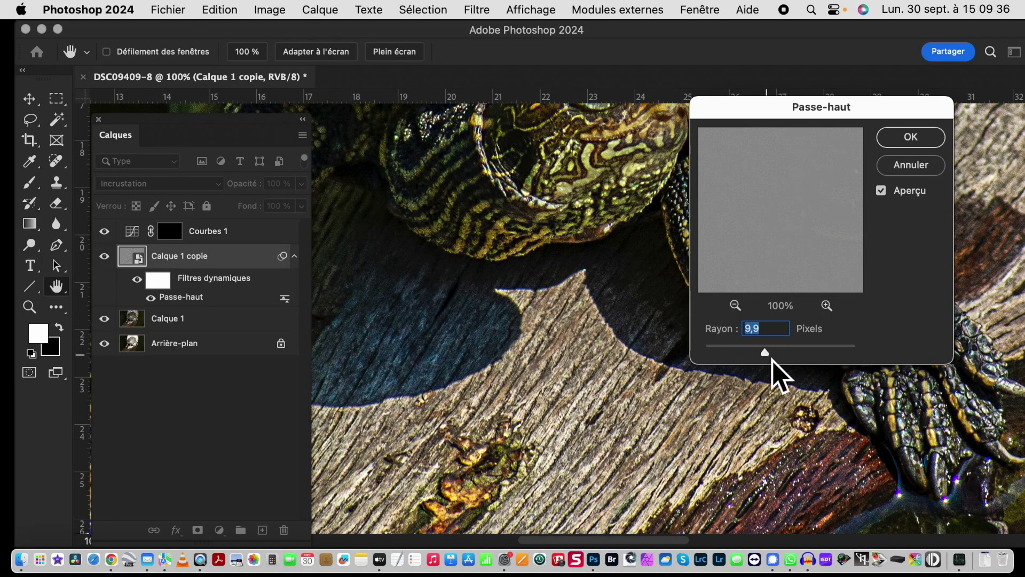
left_click_drag(750, 359, 732, 360)
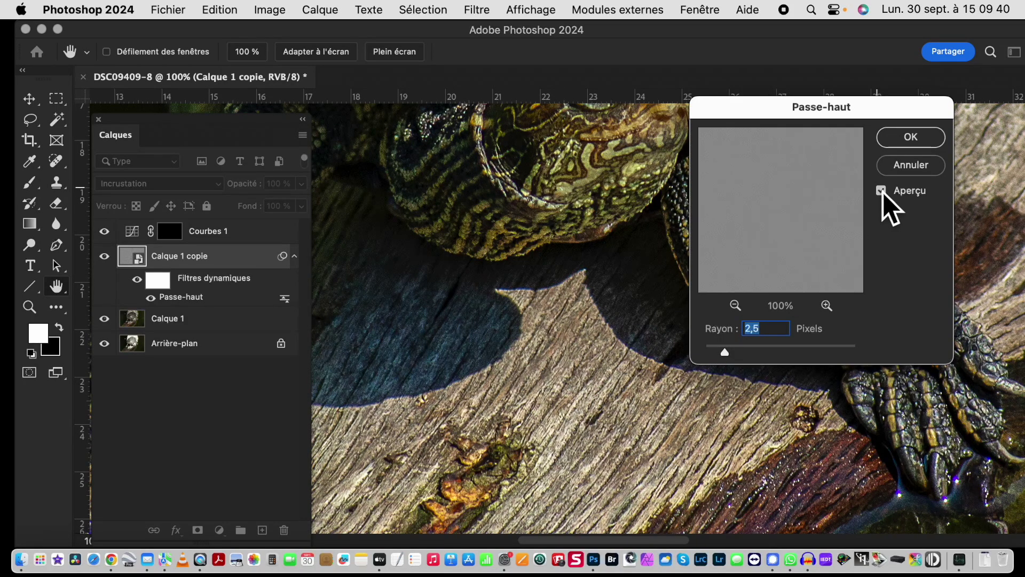
left_click(882, 192)
left_click(882, 191)
left_click(909, 137)
Step: Examine the sharpening on the turtle's head and shell with Calque 1 copie alternately hidden and shown, leaving it visible
left_click_drag(615, 238, 583, 499)
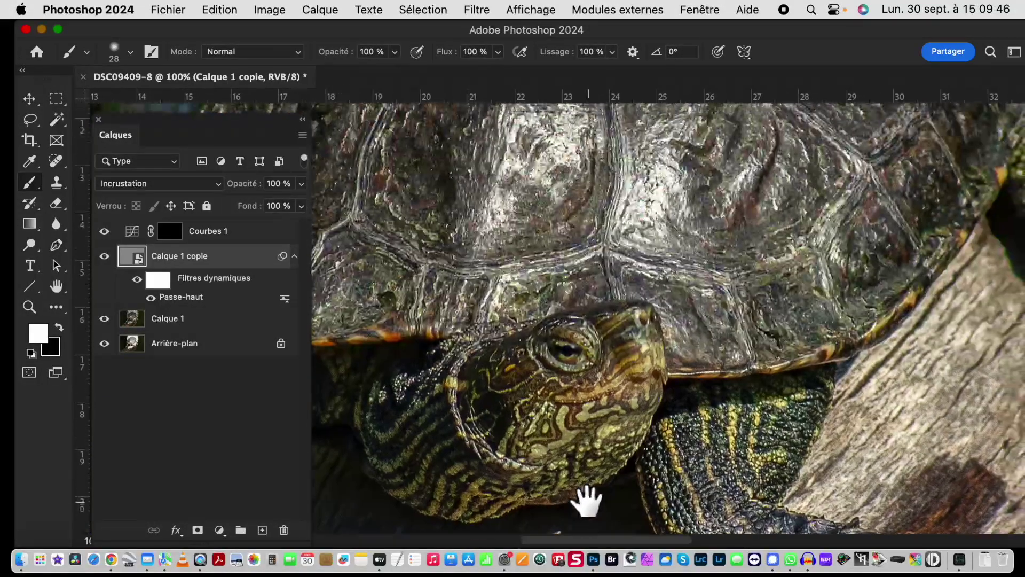
left_click(104, 256)
left_click(104, 256)
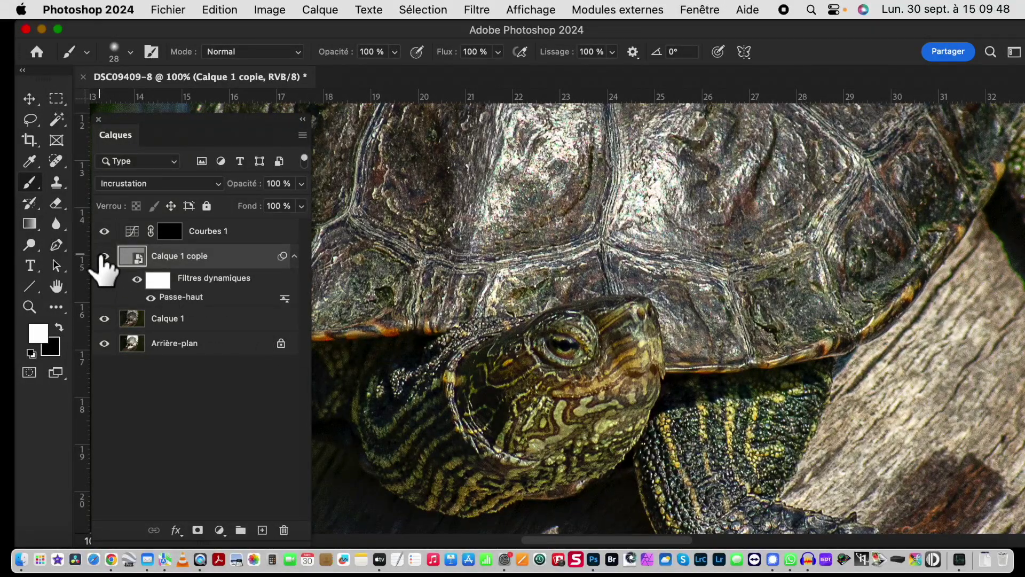
left_click(104, 256)
left_click(104, 256)
left_click(104, 256)
left_click(104, 257)
left_click(103, 259)
left_click(103, 259)
Step: Apply an Accentuation smart filter to Calque 1 copie with a gain of 150 % and a radius of 1,0 pixels, comparing with the preview off
left_click(483, 10)
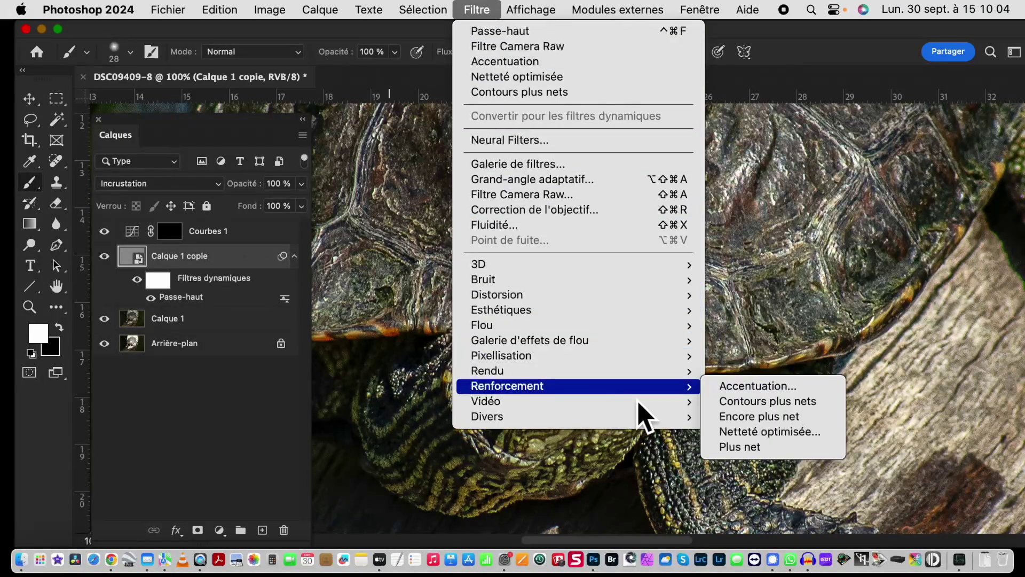
mouse_move(694, 386)
left_click(727, 385)
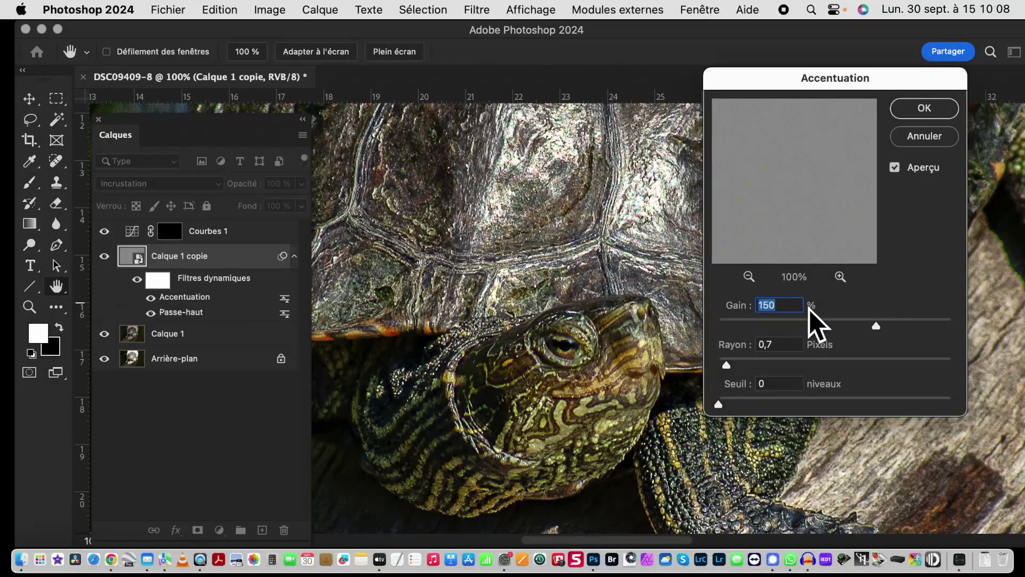
mouse_move(726, 365)
left_mouse_down()
mouse_move(769, 364)
mouse_move(746, 367)
left_mouse_up()
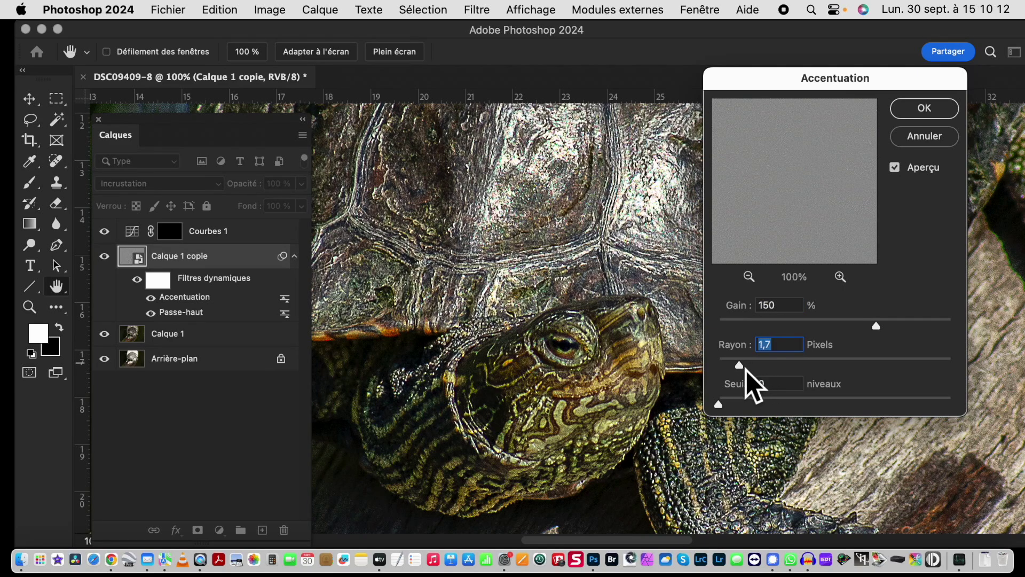
left_click(895, 168)
left_click(897, 170)
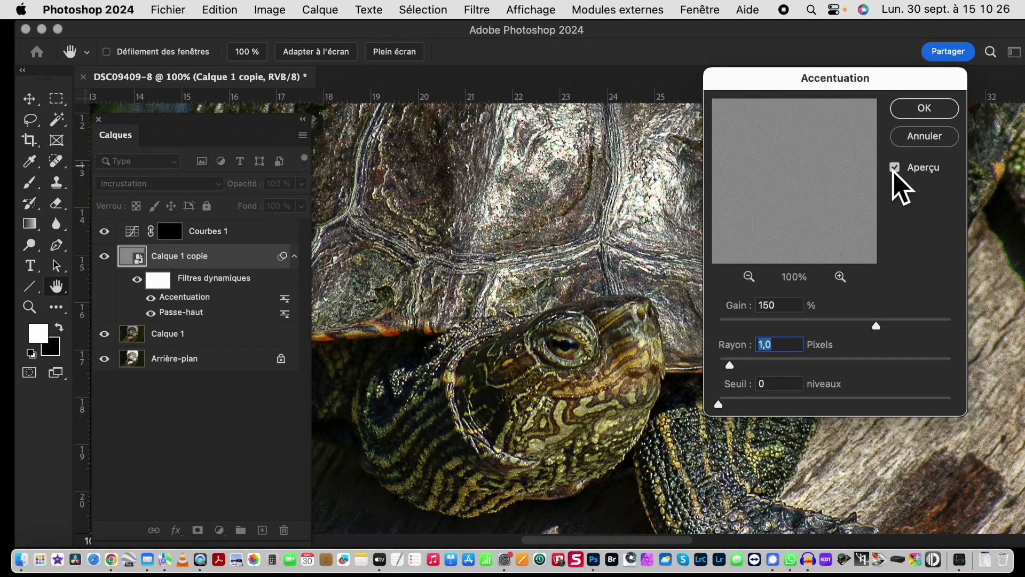
key("Return")
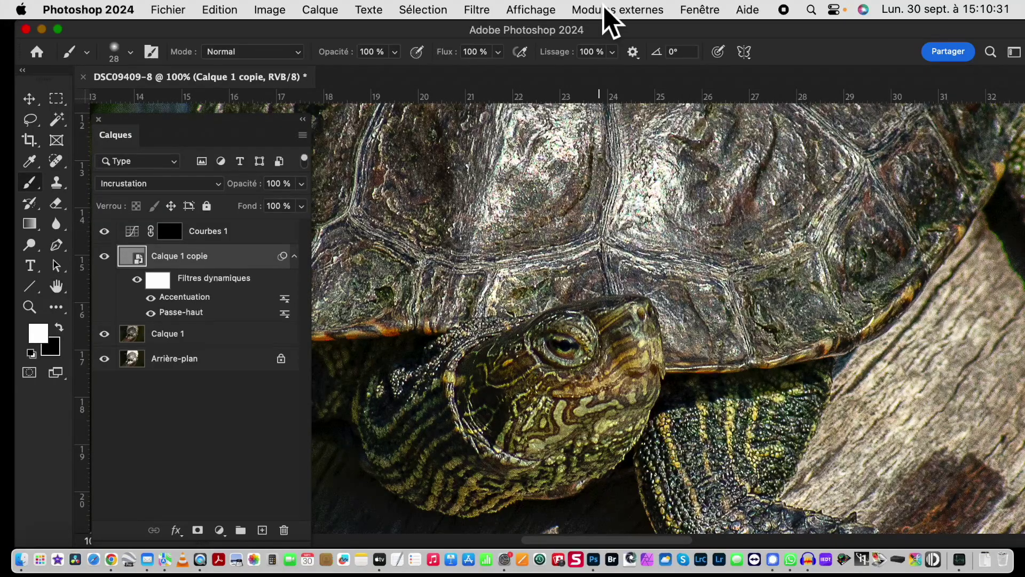
Step: Compare the retouched photo with the Arrière-plan layer alone, in full view and at 100 %, and inspect the sharpening around the turtle's head
key("super+0")
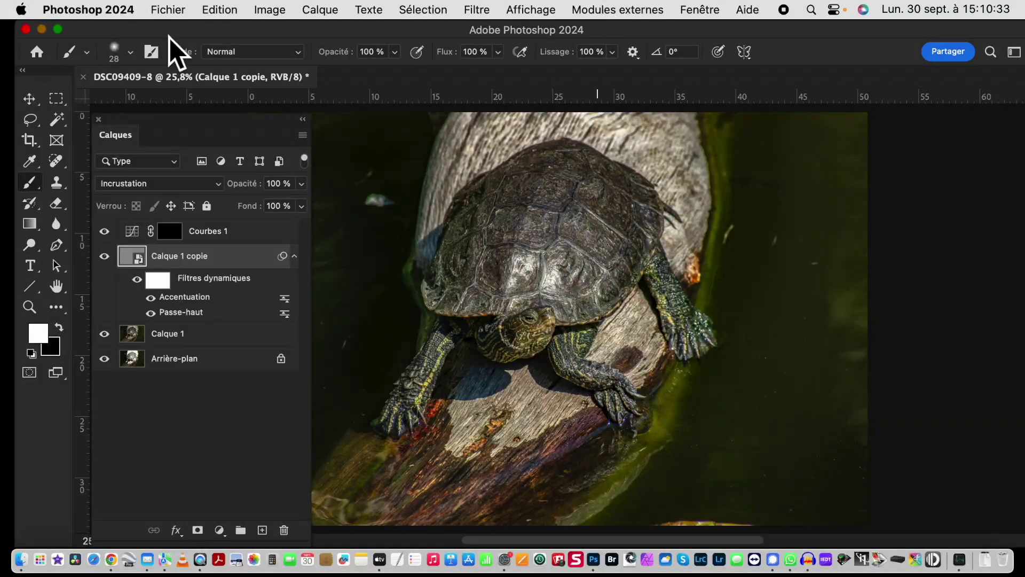
left_click(105, 359, "alt")
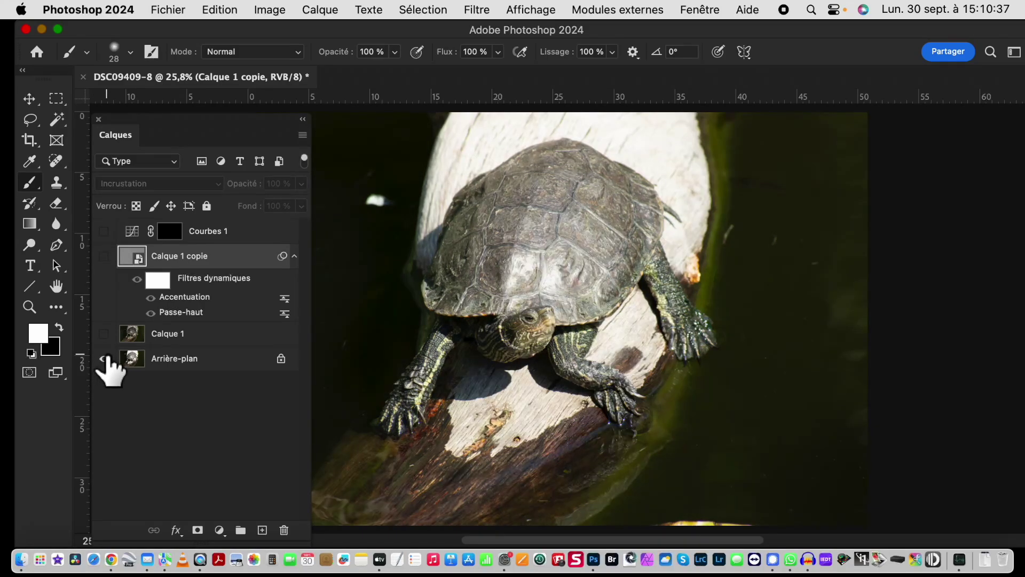
left_click(105, 359, "alt")
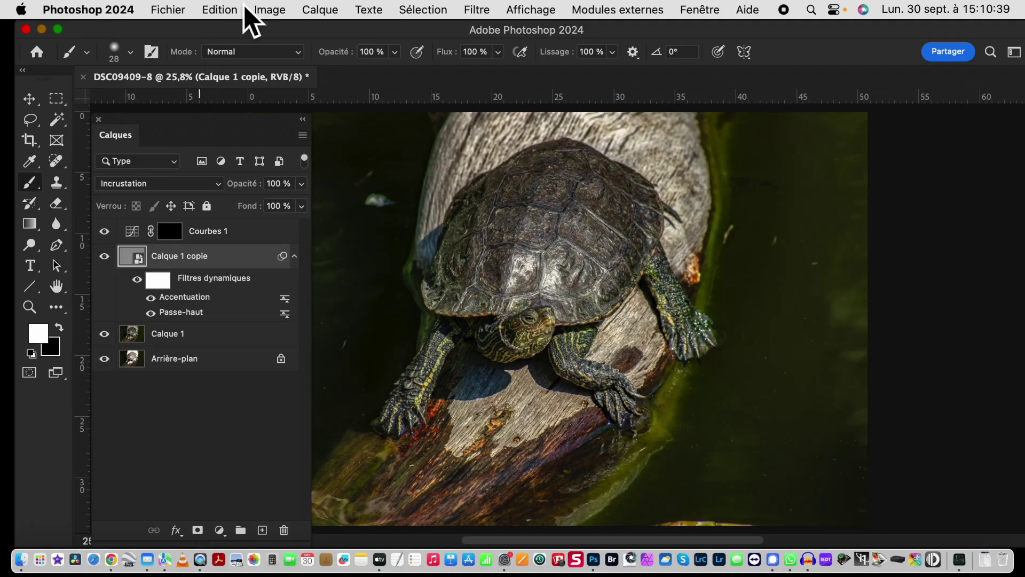
key("super+1")
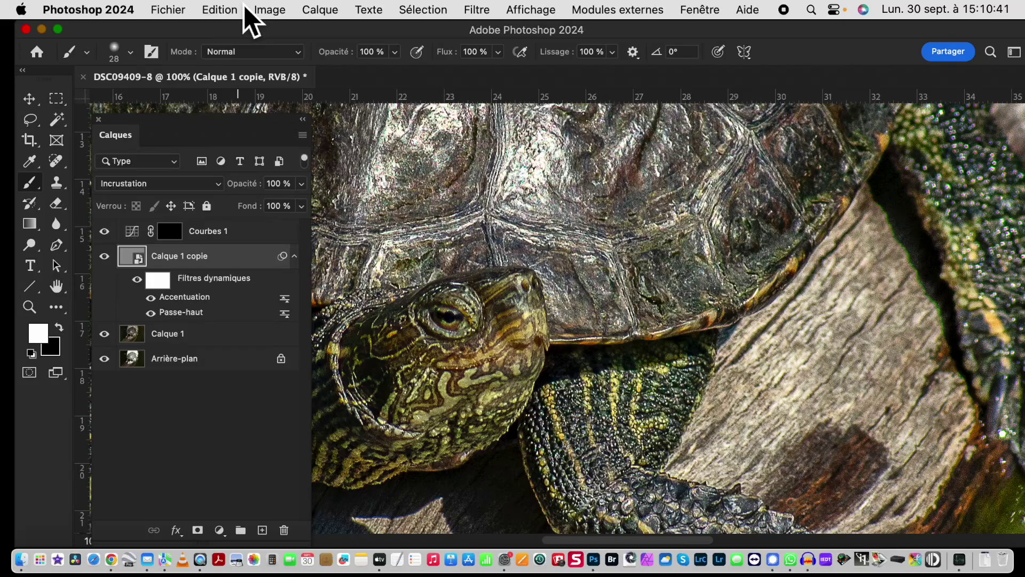
left_click(105, 361, "alt")
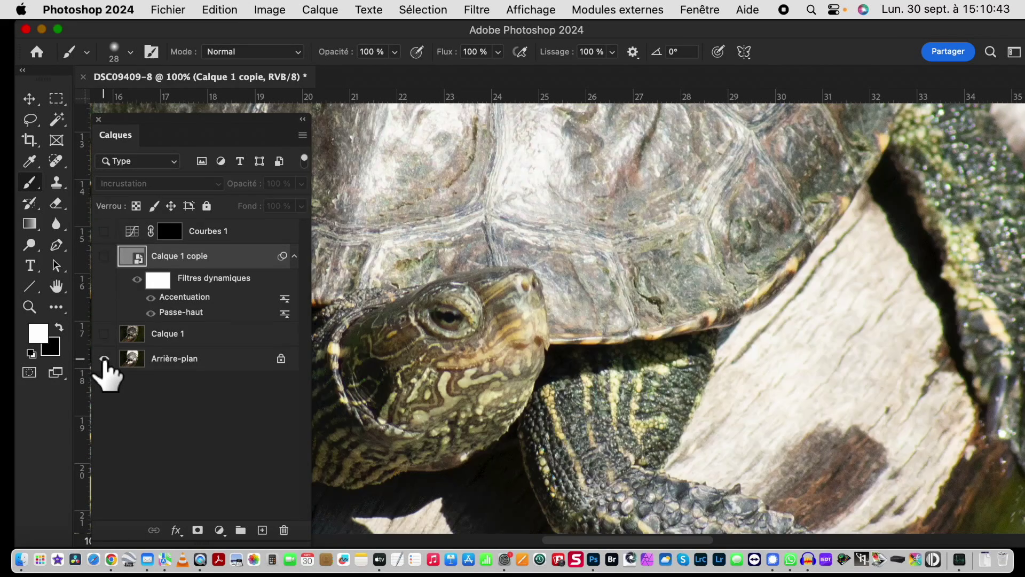
left_click(104, 360, "alt")
left_click(105, 360, "alt")
left_click(104, 361, "alt")
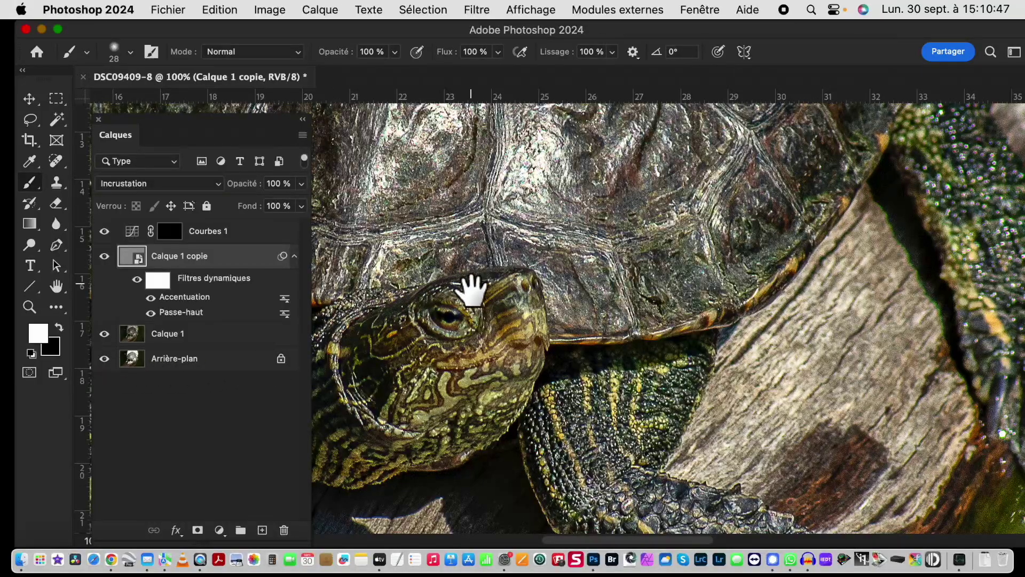
left_click_drag(469, 286, 618, 431)
left_click_drag(499, 383, 556, 243)
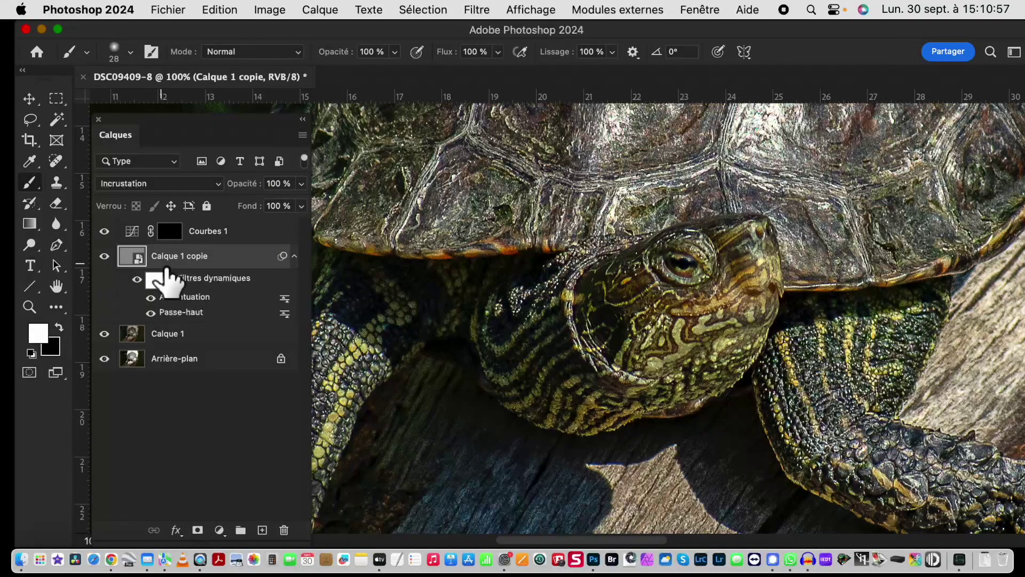
Step: Reduce the opacity of Calque 1 copie to 46 % and check the layer's effect on the whole photo
left_click(302, 183)
left_click_drag(304, 203, 261, 229)
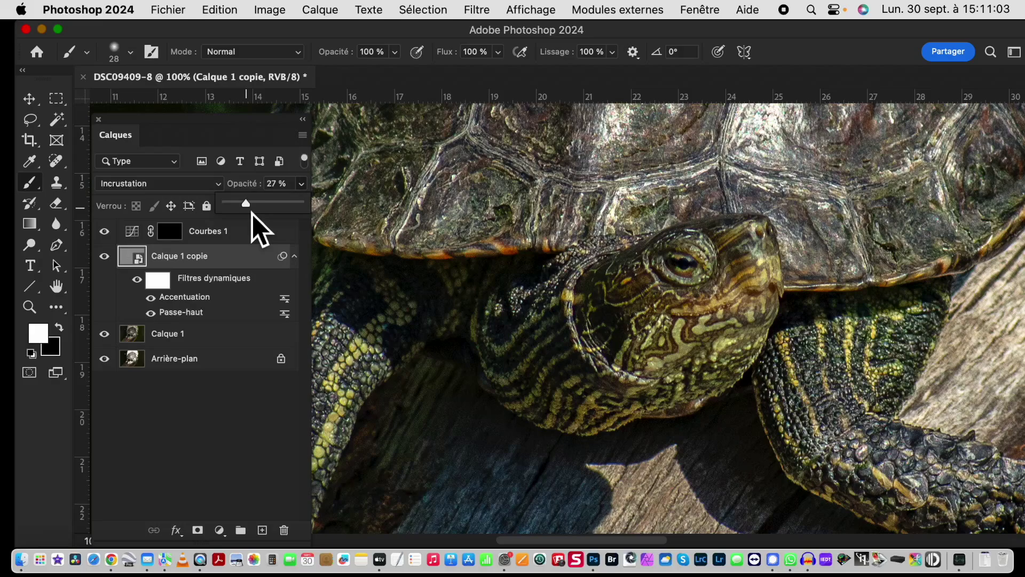
left_click_drag(252, 212, 265, 212)
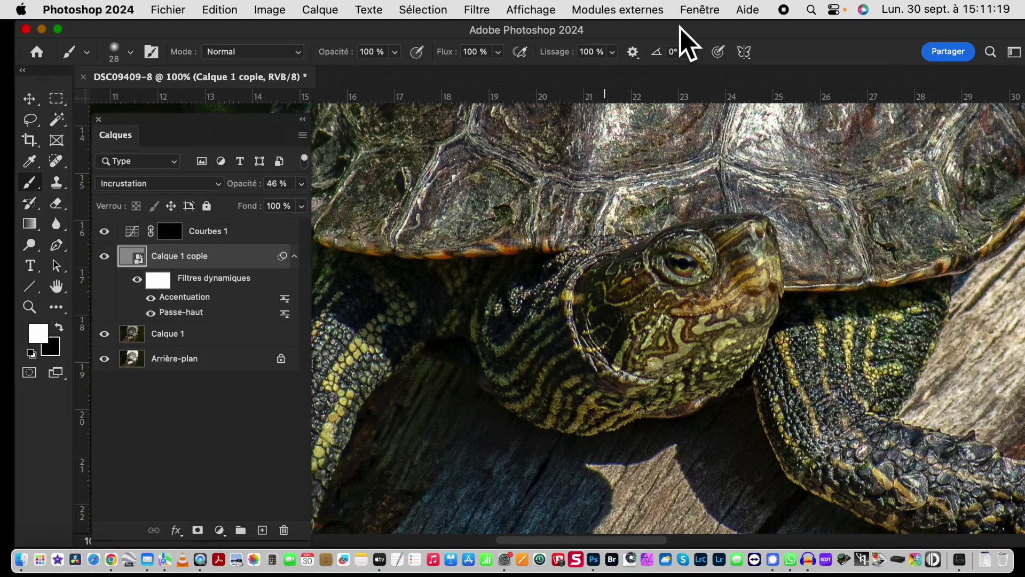
key("super+0")
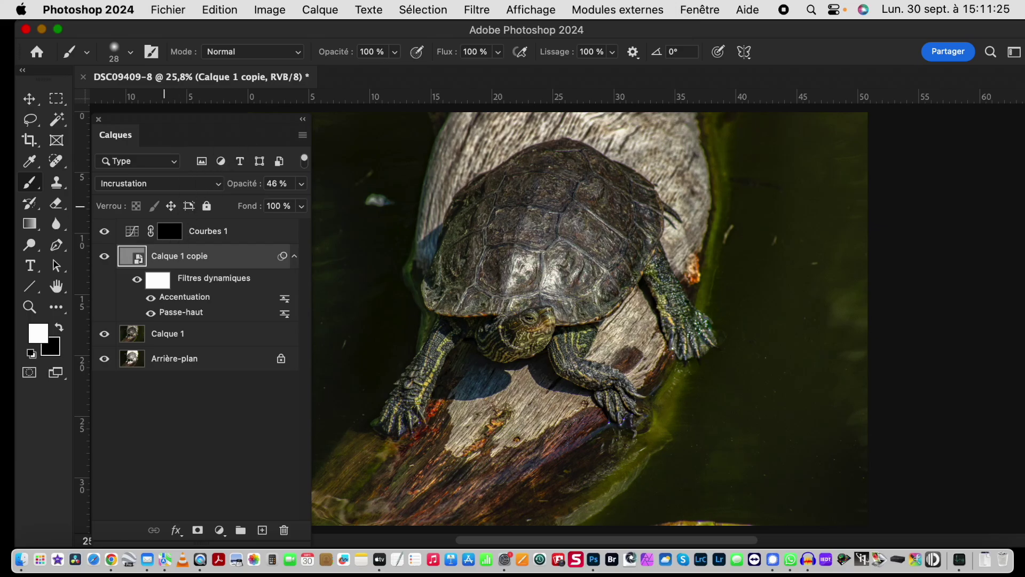
left_click(104, 257)
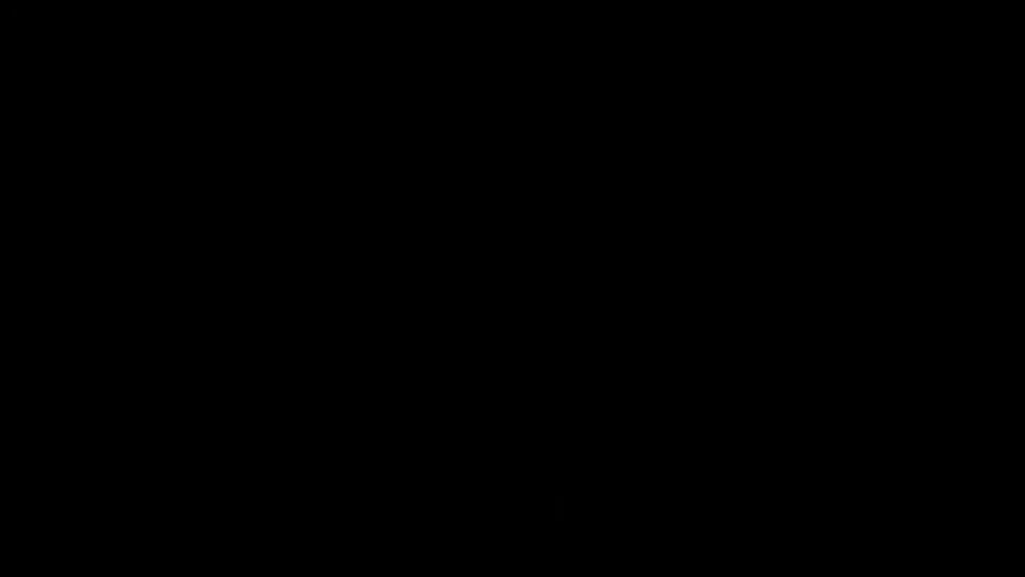